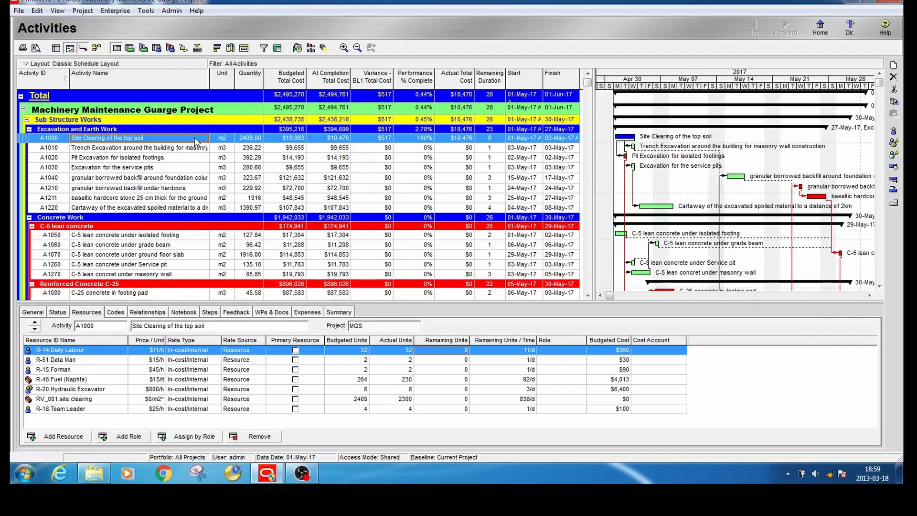
- Examine the quantity, costs, status and resource assignments of activity A1000, Site Clearing of the top soil
click(249, 139)
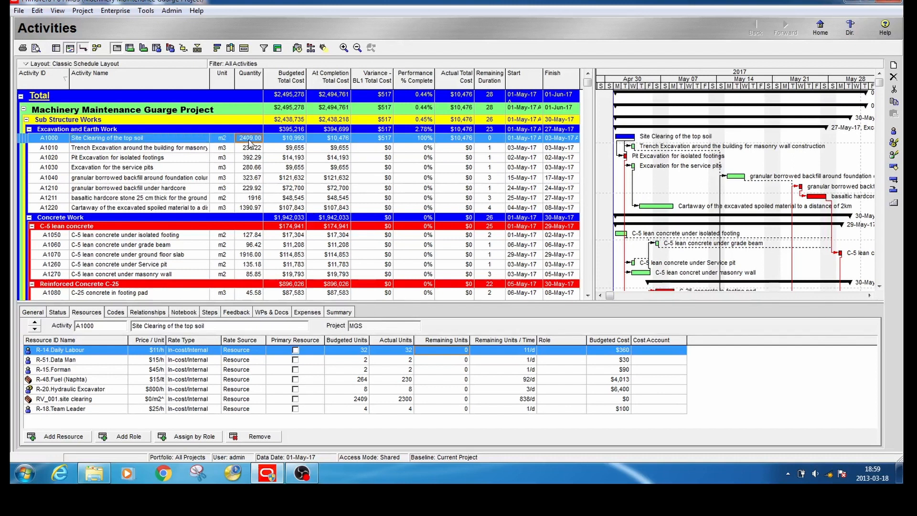
click(179, 139)
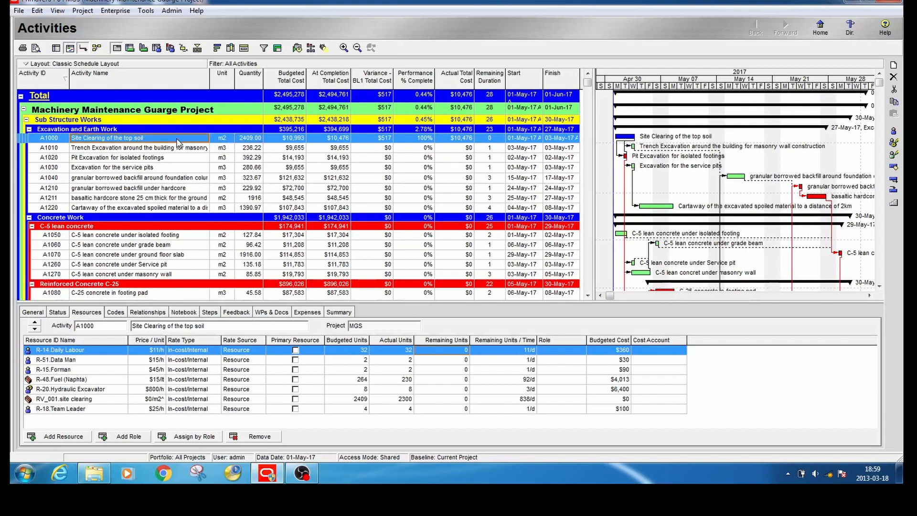
click(257, 142)
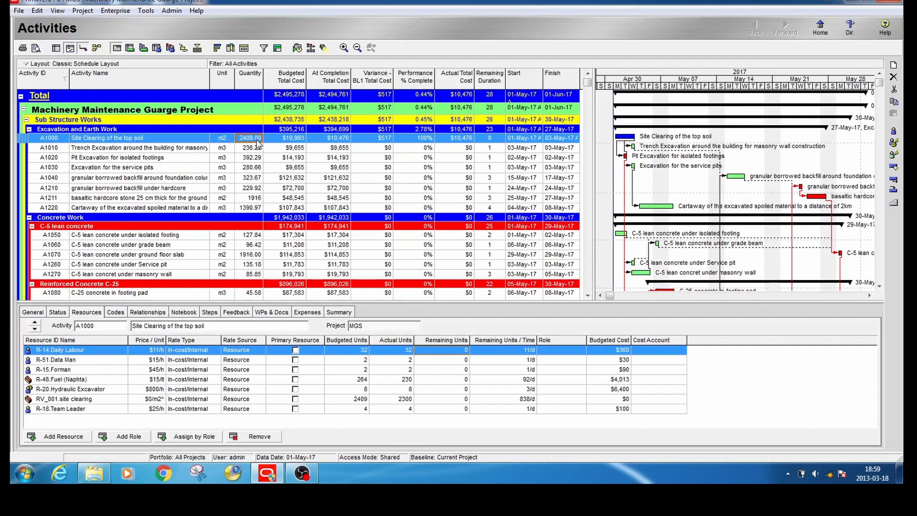
click(146, 142)
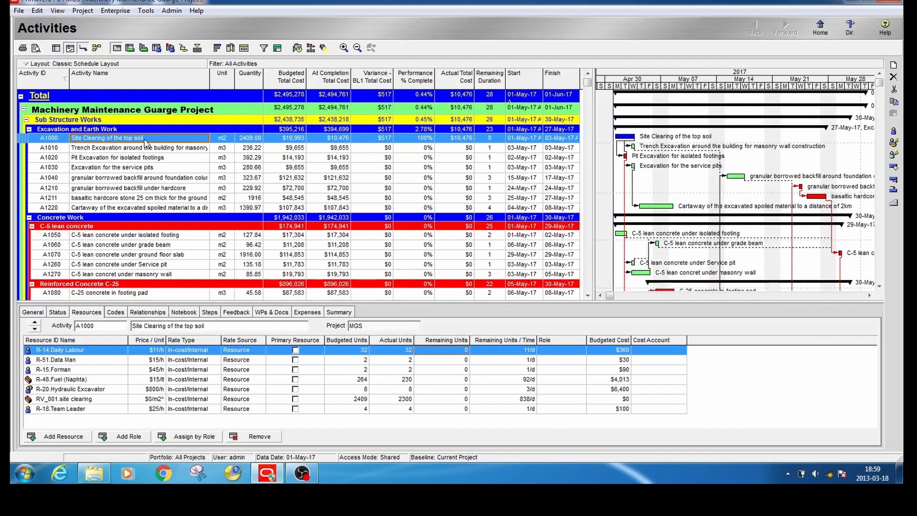
click(342, 139)
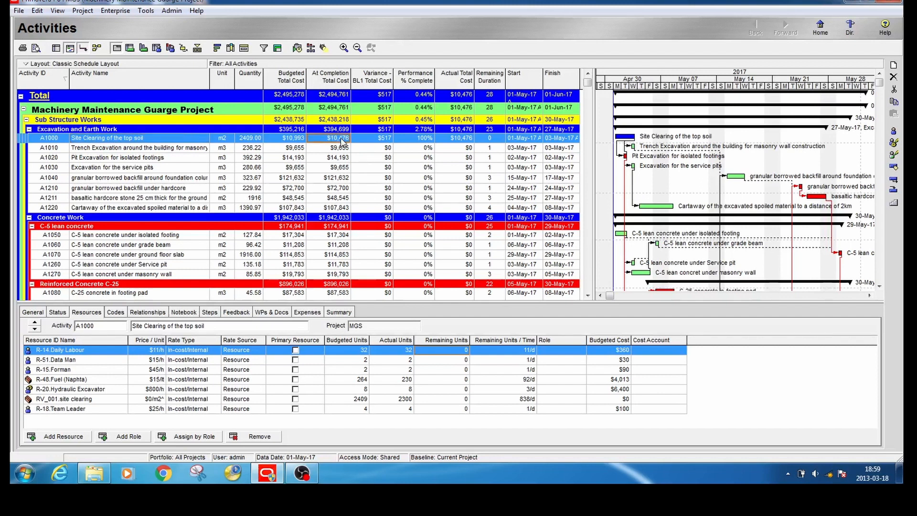
click(467, 140)
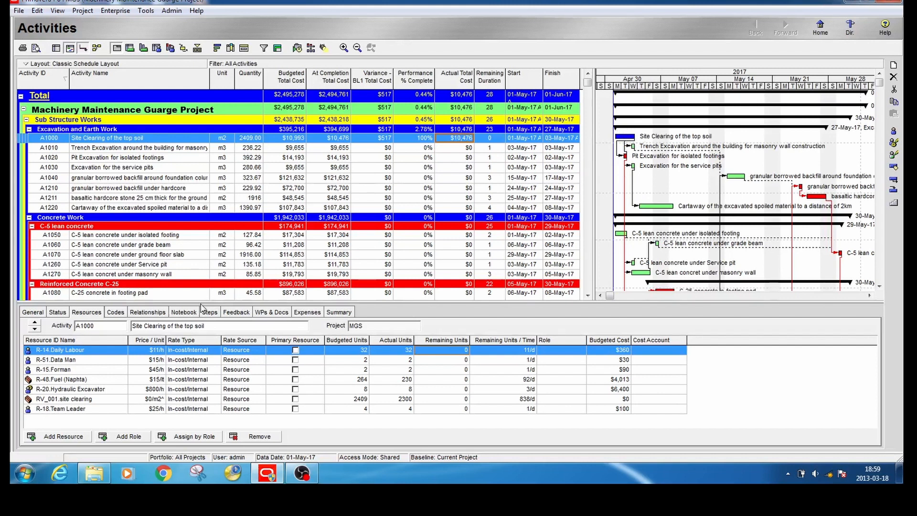
click(58, 313)
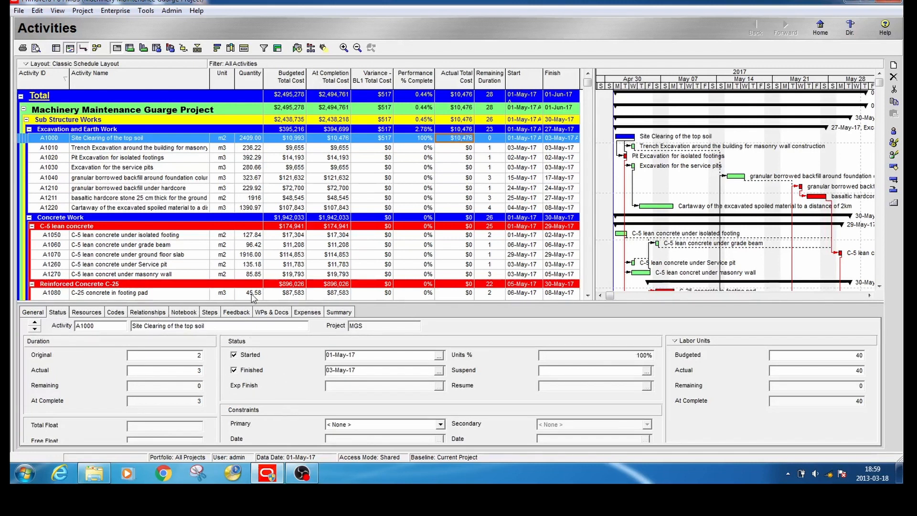
click(96, 313)
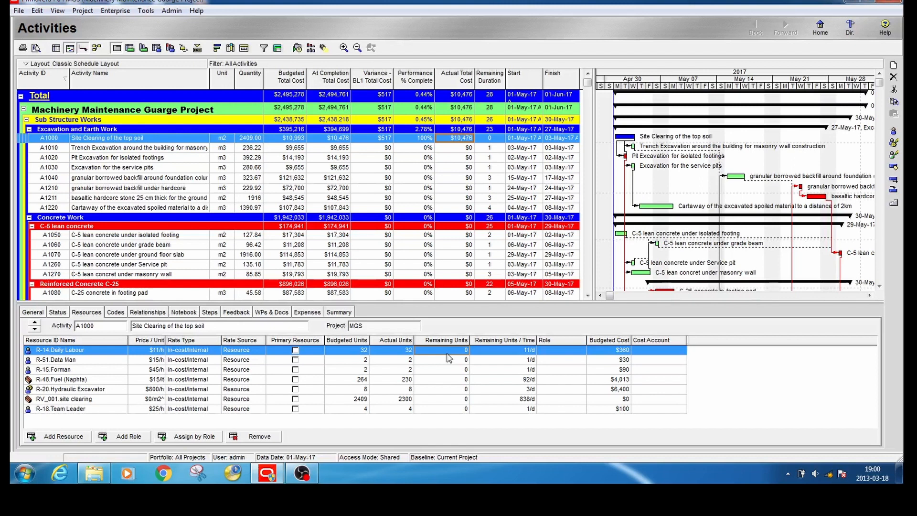
click(448, 409)
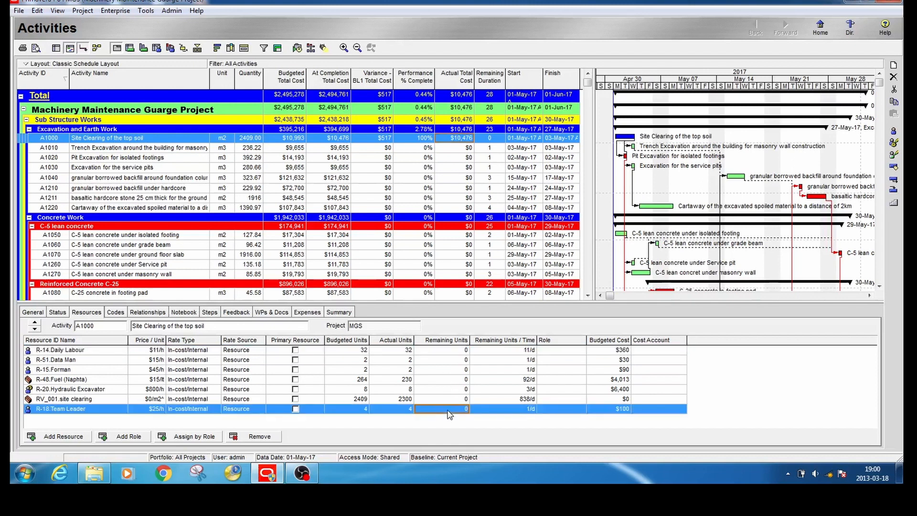
click(448, 353)
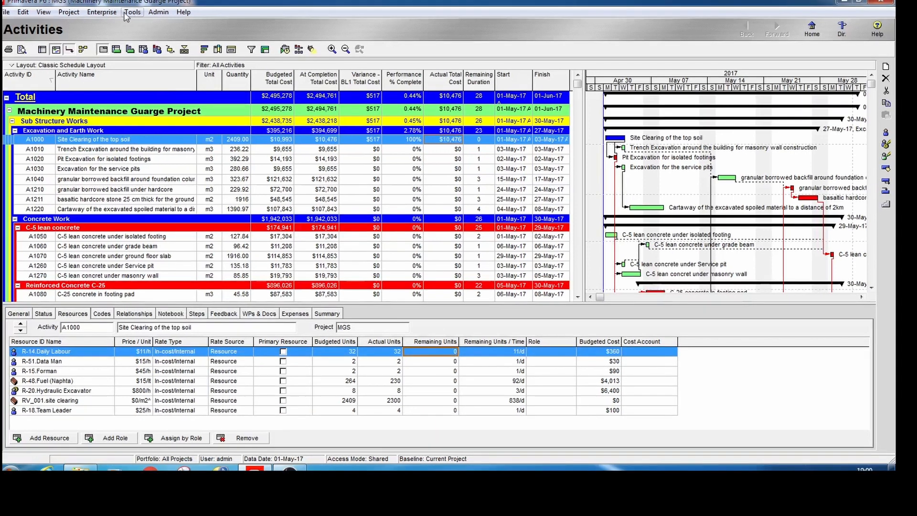
- Start the Report Wizard with the Use Current Screen option and continue to the subject area selection
click(131, 12)
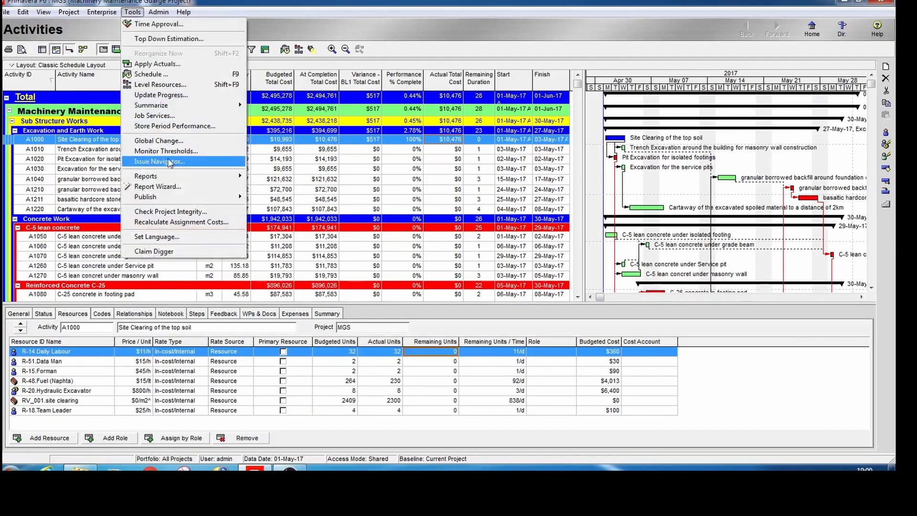
mouse_move(172, 180)
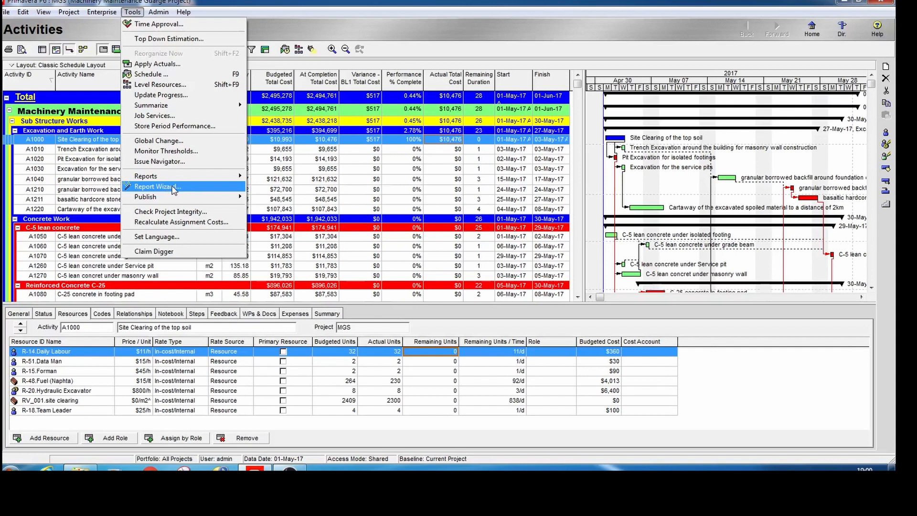
click(173, 190)
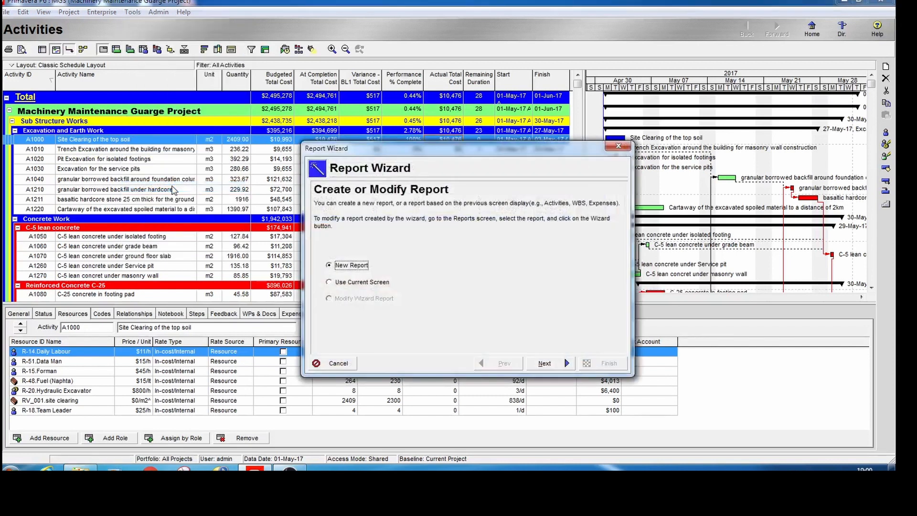
drag(494, 155, 409, 106)
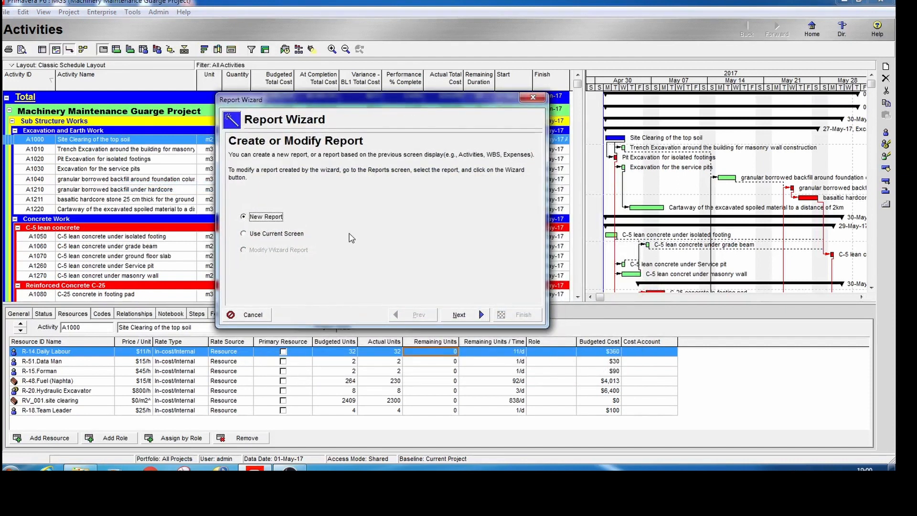
click(287, 237)
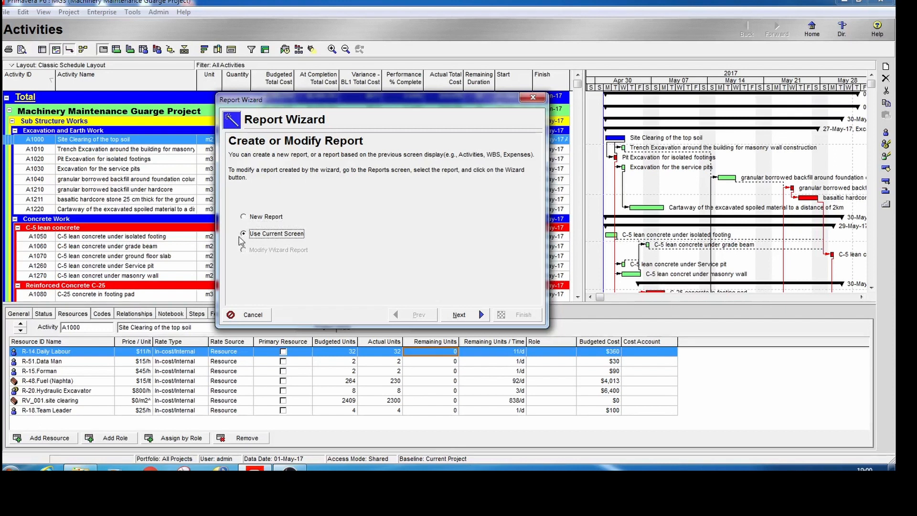
click(472, 317)
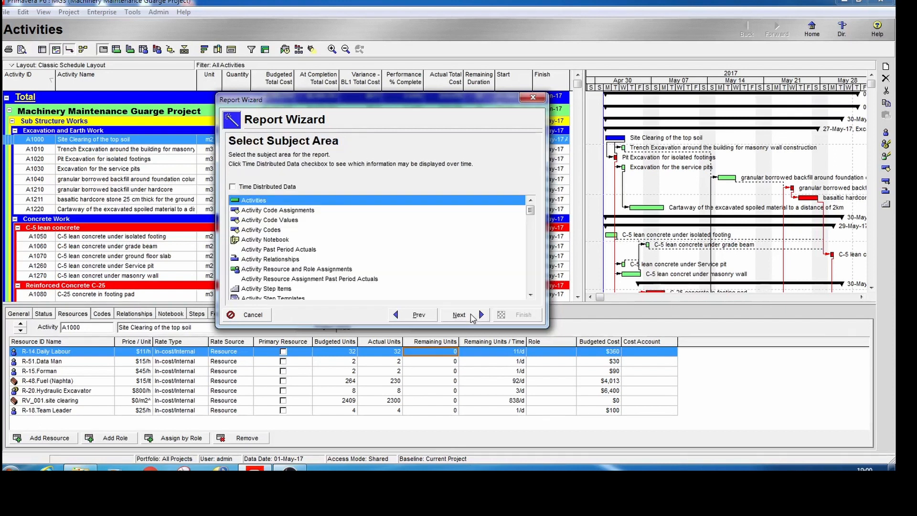
- Enable Time Distributed Data and choose Resources as the report's subject area
click(233, 187)
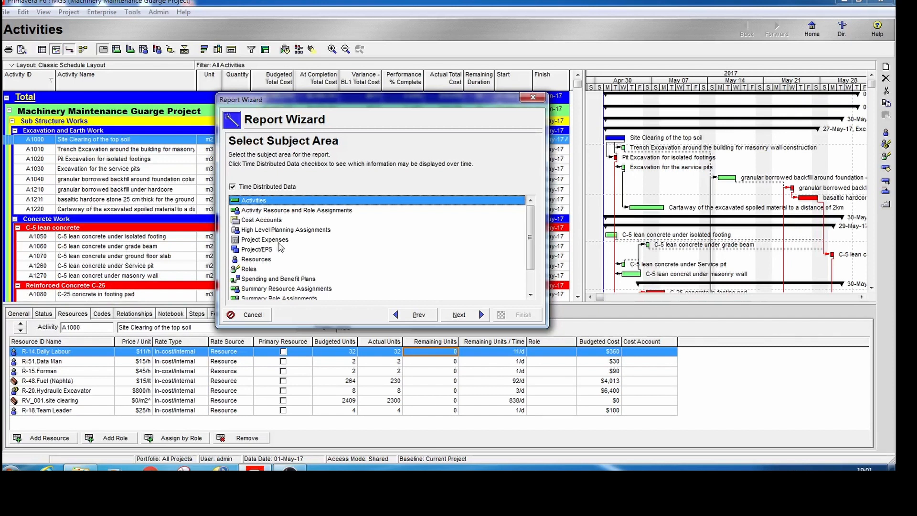
click(258, 259)
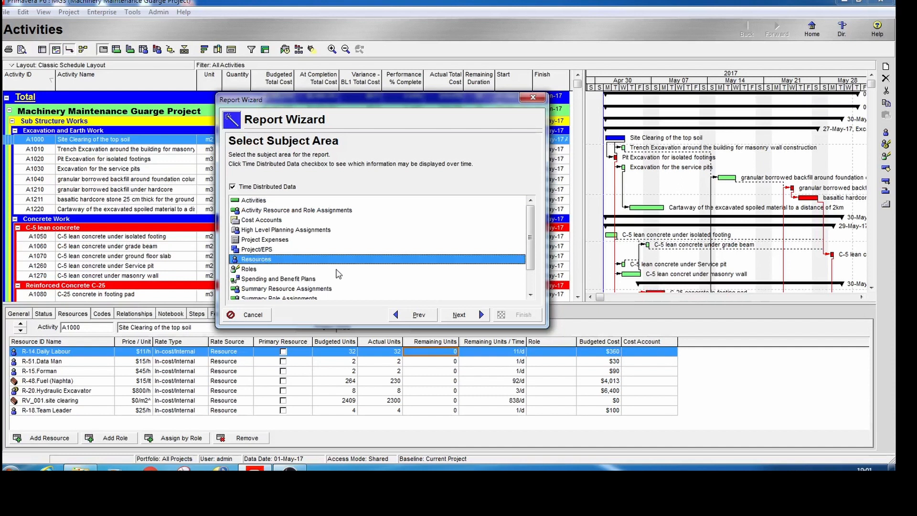
click(460, 315)
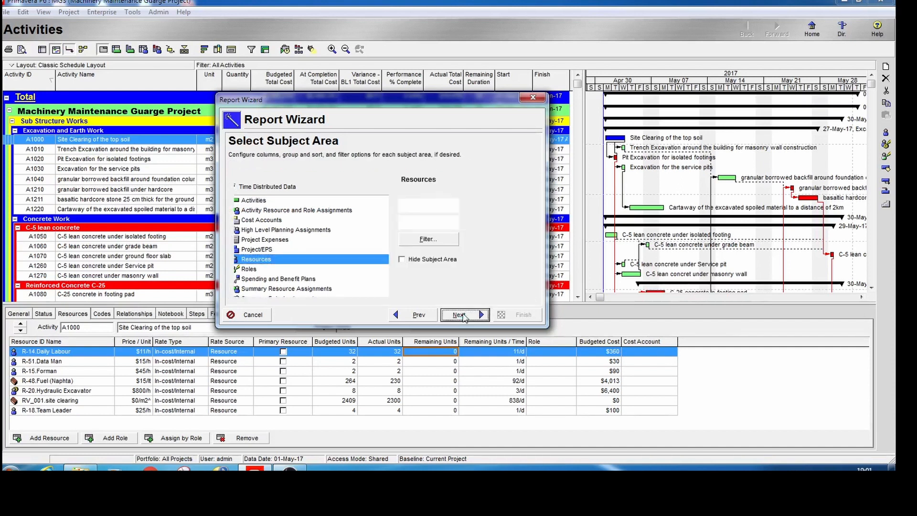
- Remove the Primary Role and Default Units / Time columns from the report's Resources subject area and apply the change
click(431, 205)
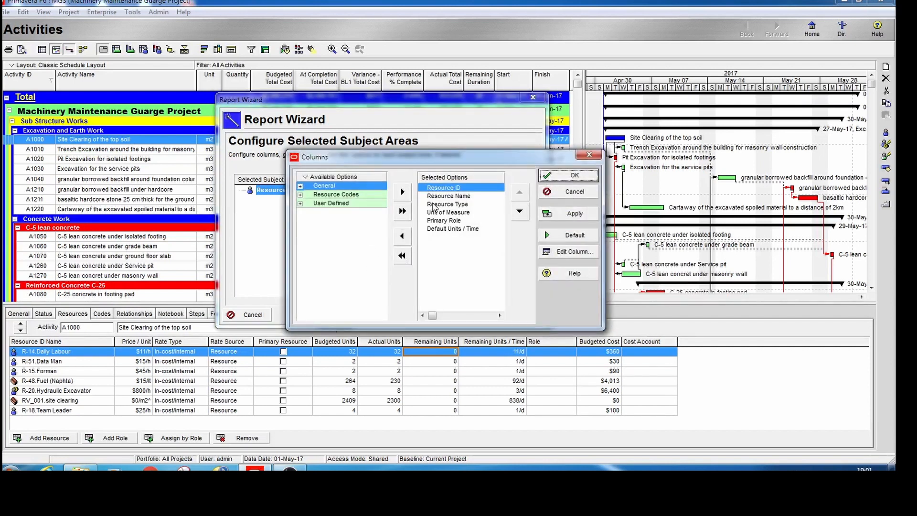
click(472, 199)
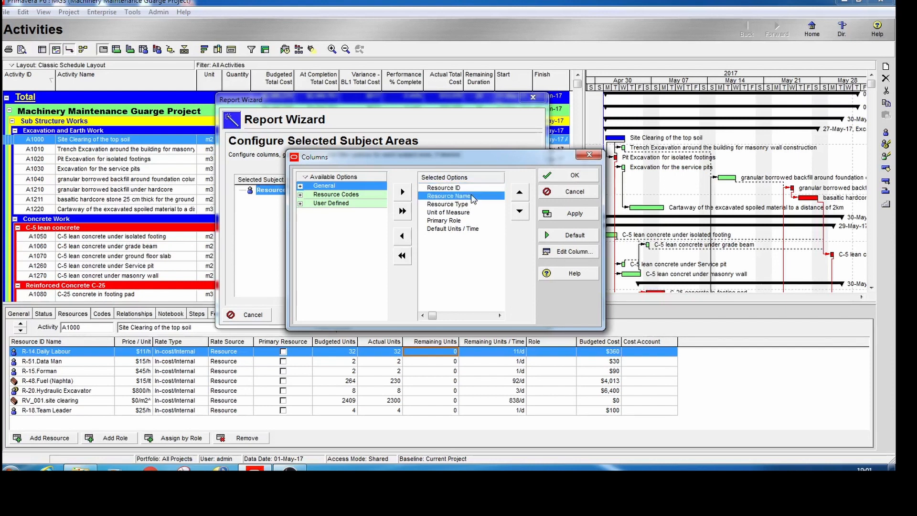
click(467, 206)
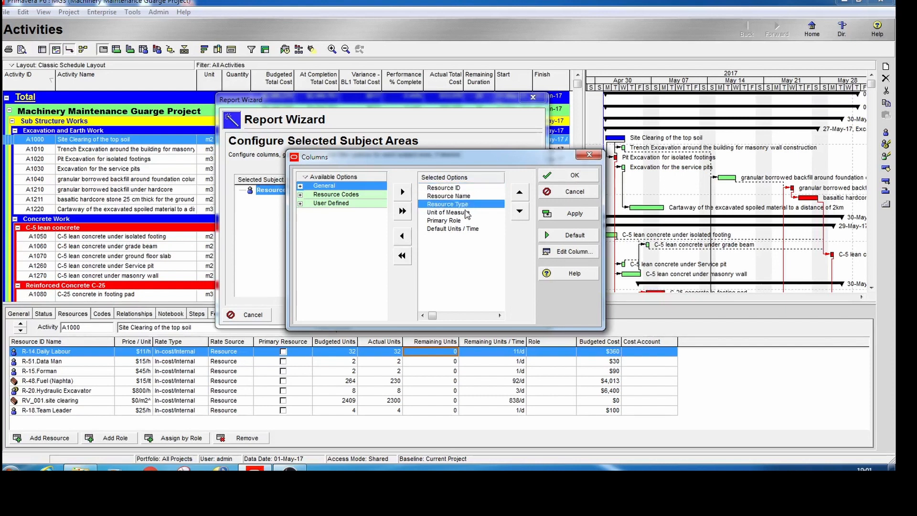
click(461, 212)
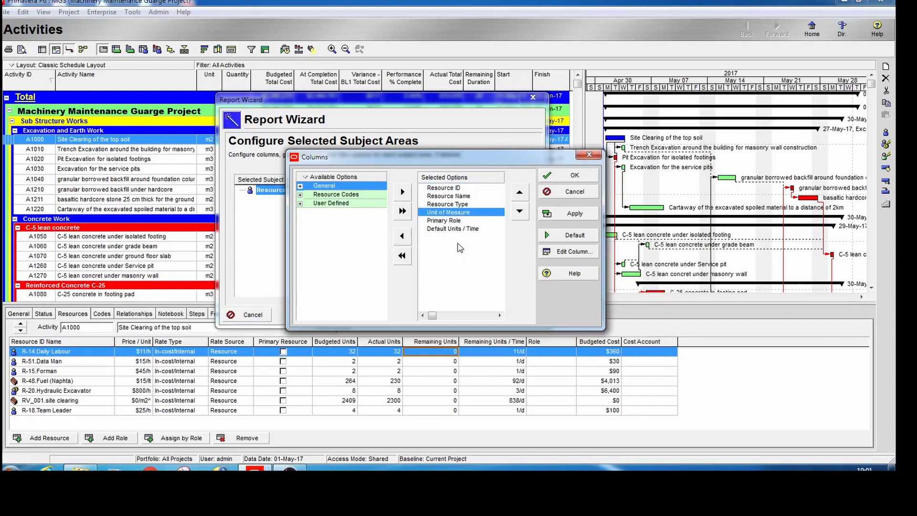
click(454, 221)
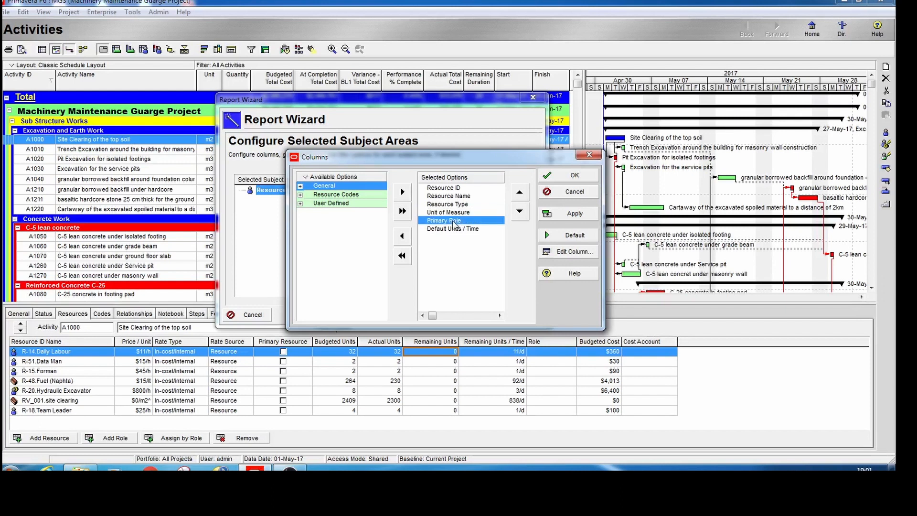
click(403, 236)
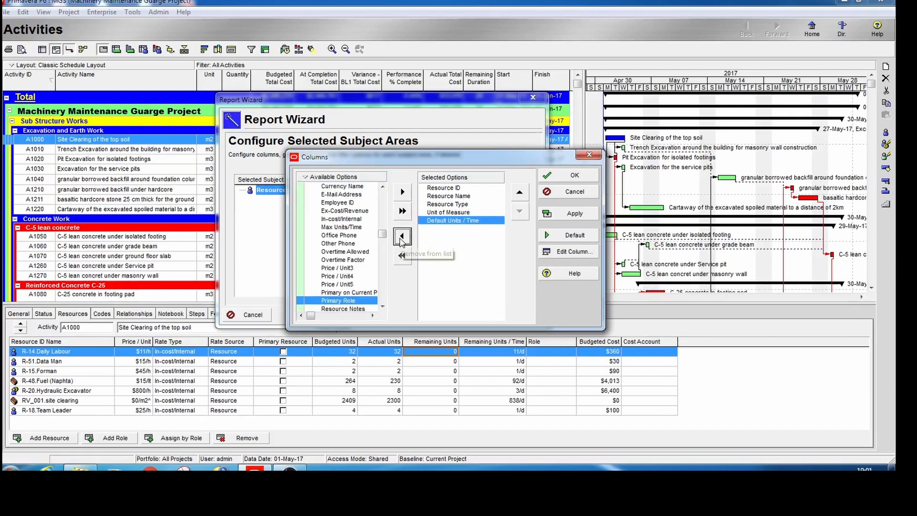
click(401, 236)
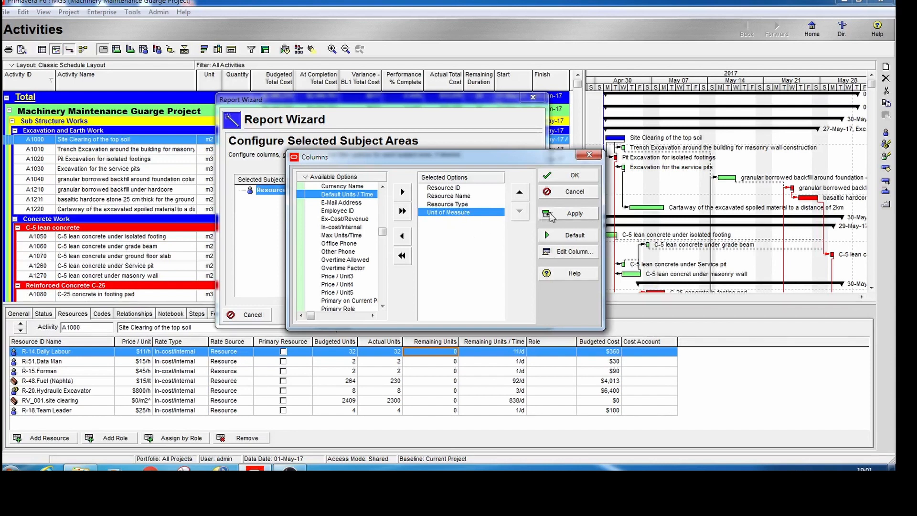
click(566, 216)
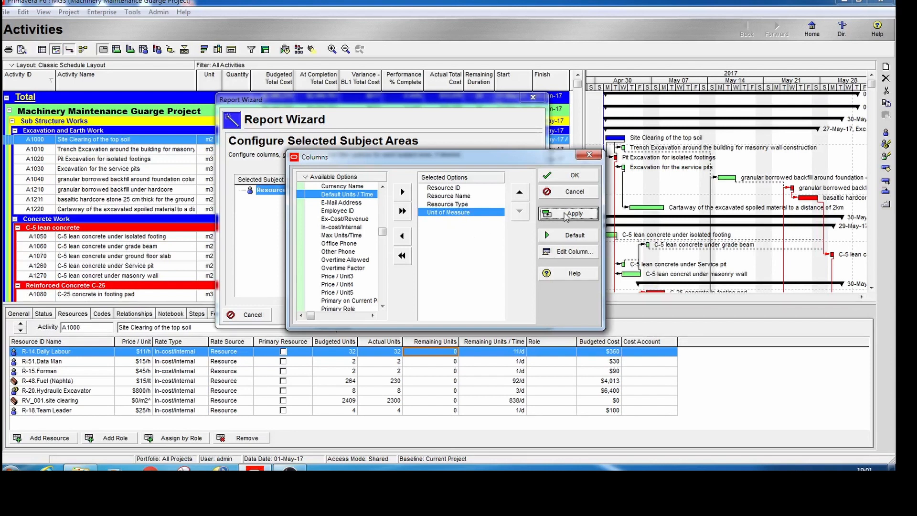
click(573, 176)
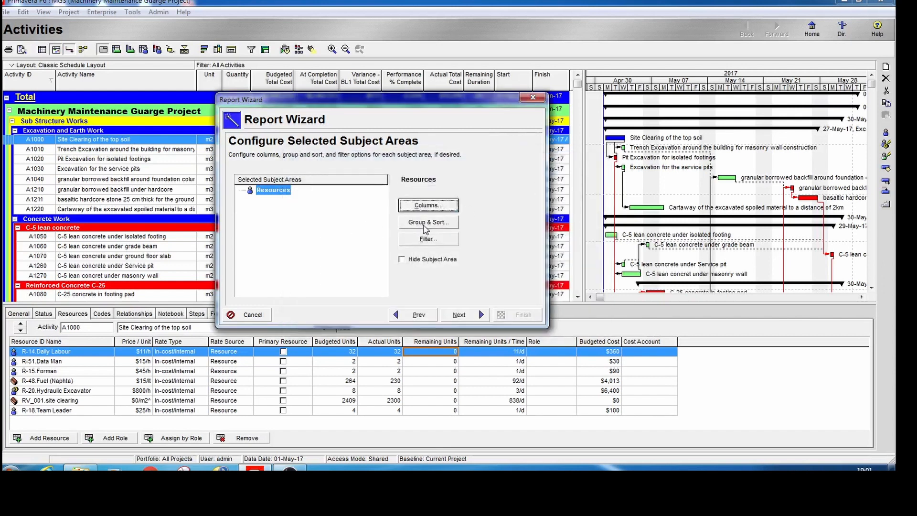
- Group the report's Resources subject area by Resource
click(425, 223)
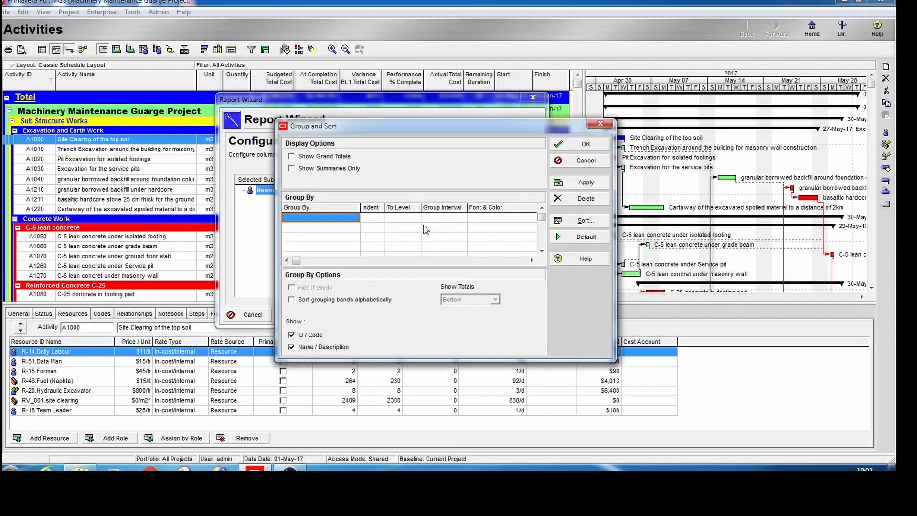
click(339, 222)
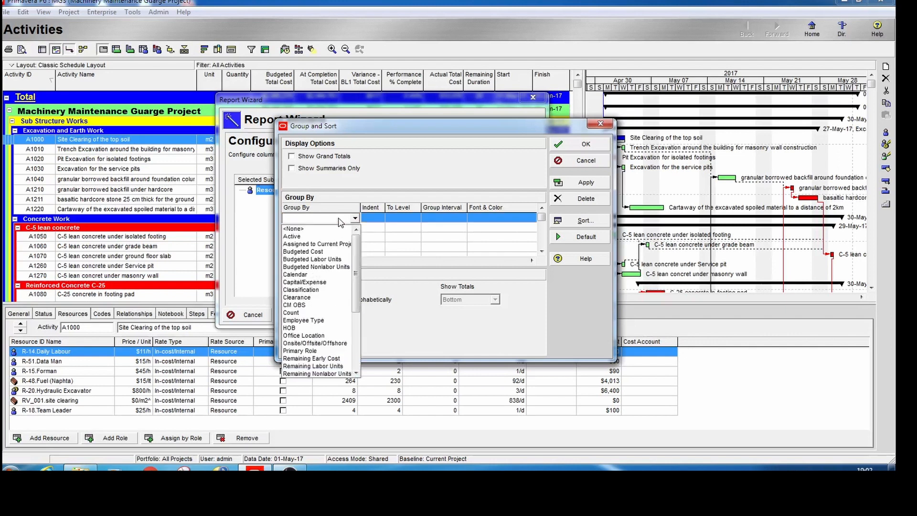
drag(358, 260, 359, 292)
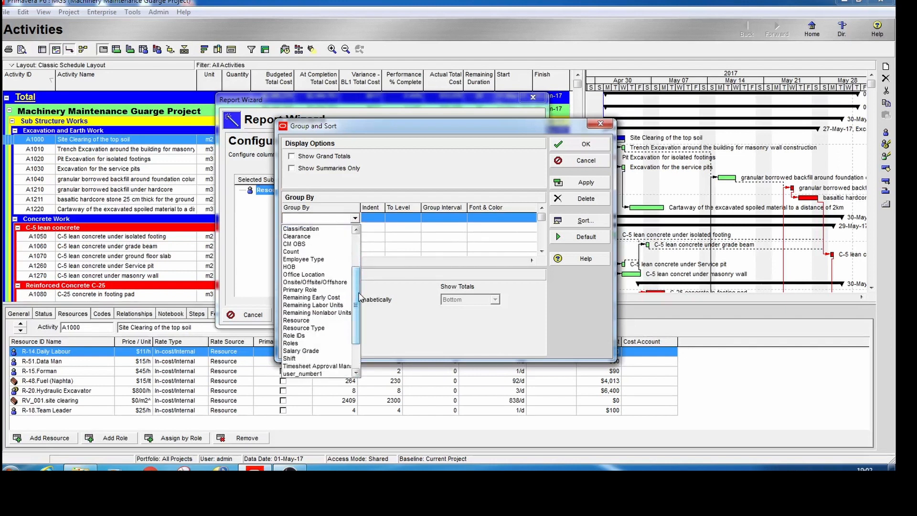
click(308, 321)
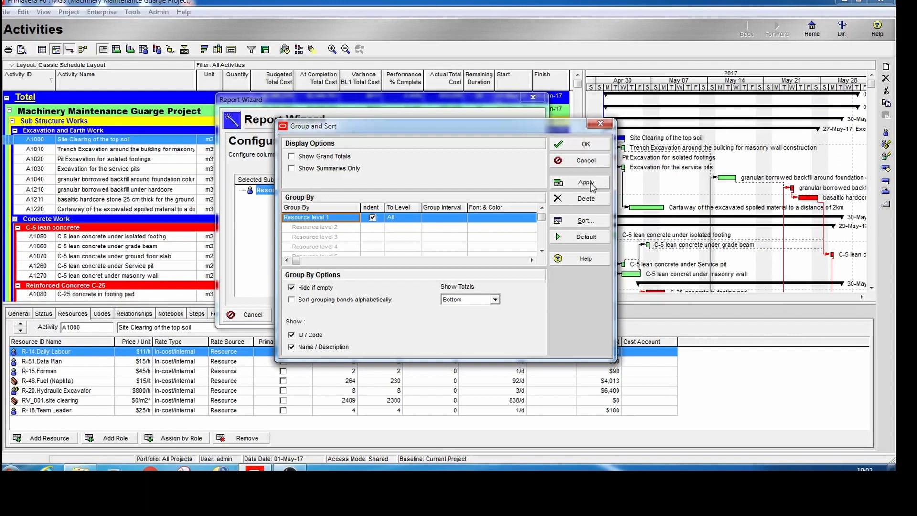
click(586, 146)
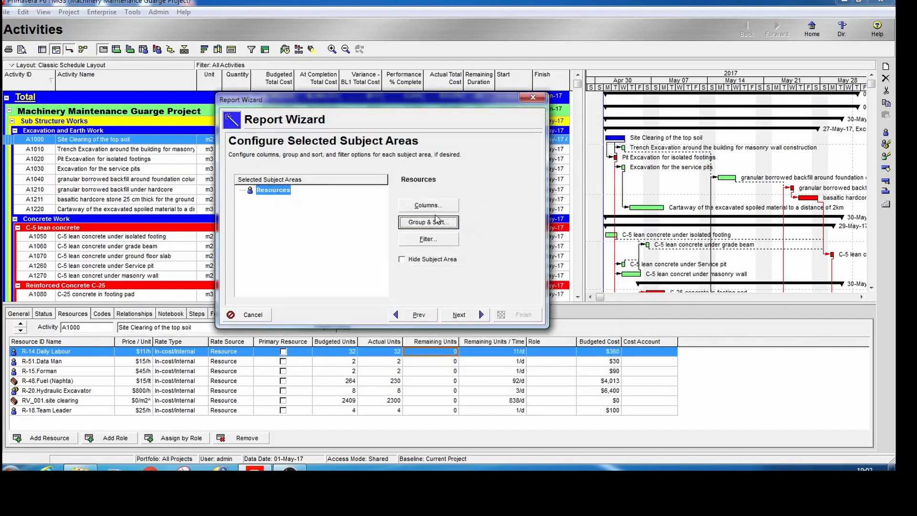
- Filter the report's Resources subject area to rows where Resource Type equals Material, and apply the filter
click(433, 243)
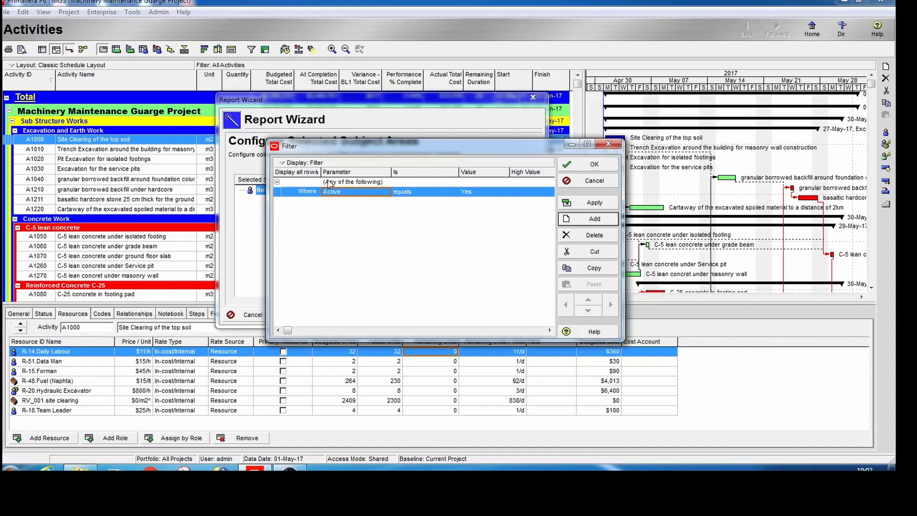
click(304, 193)
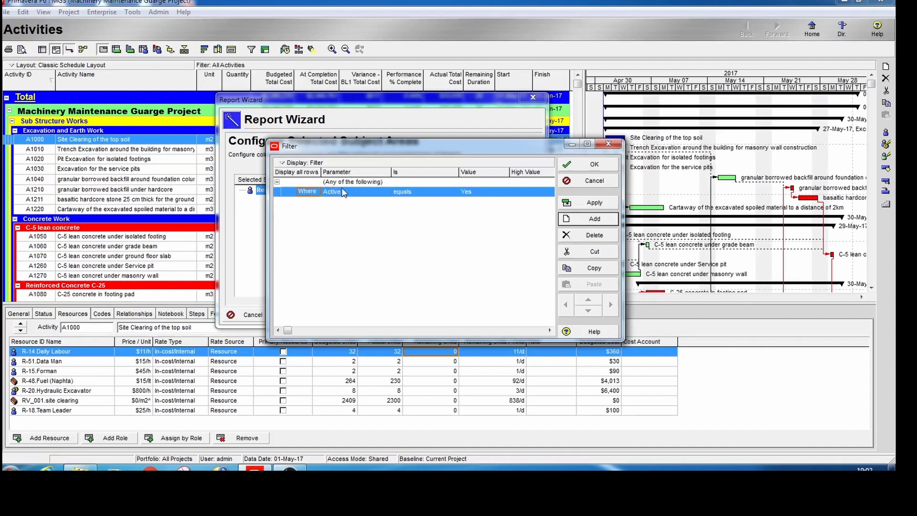
click(368, 193)
click(386, 193)
drag(388, 216, 388, 238)
click(366, 226)
click(485, 191)
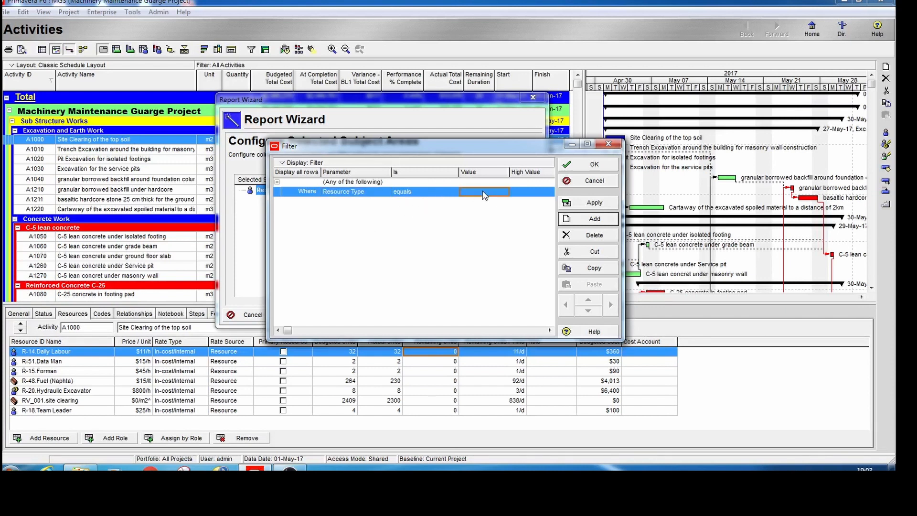
click(504, 193)
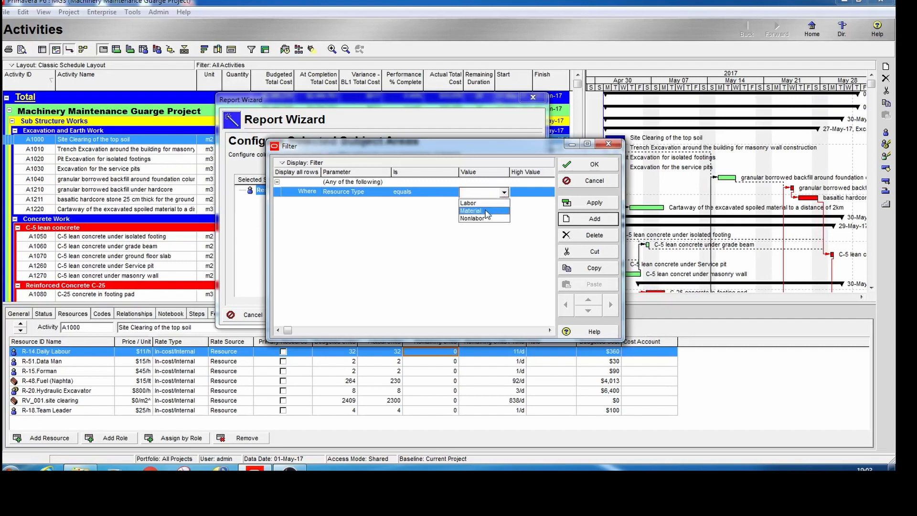
click(481, 211)
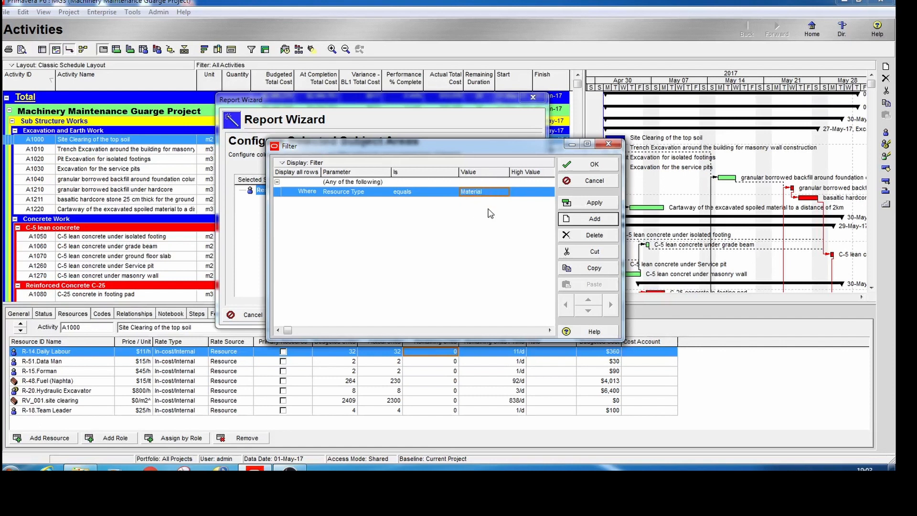
click(595, 203)
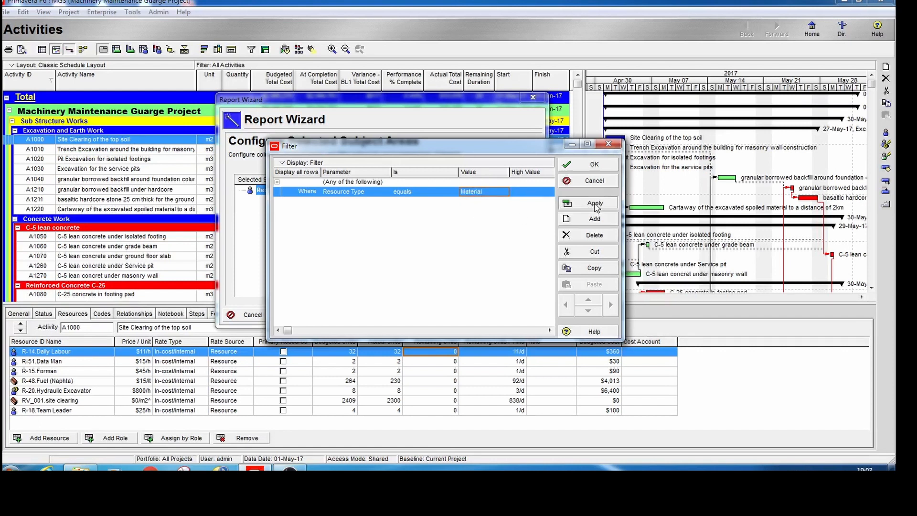
click(595, 166)
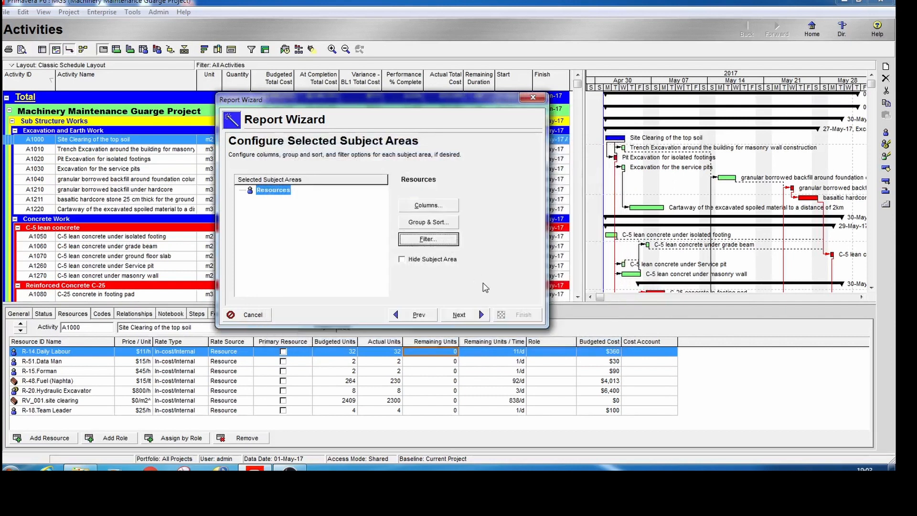
- Continue to the date options and set the report timescale's date interval to Week, keeping Timescale Finish selected
click(459, 315)
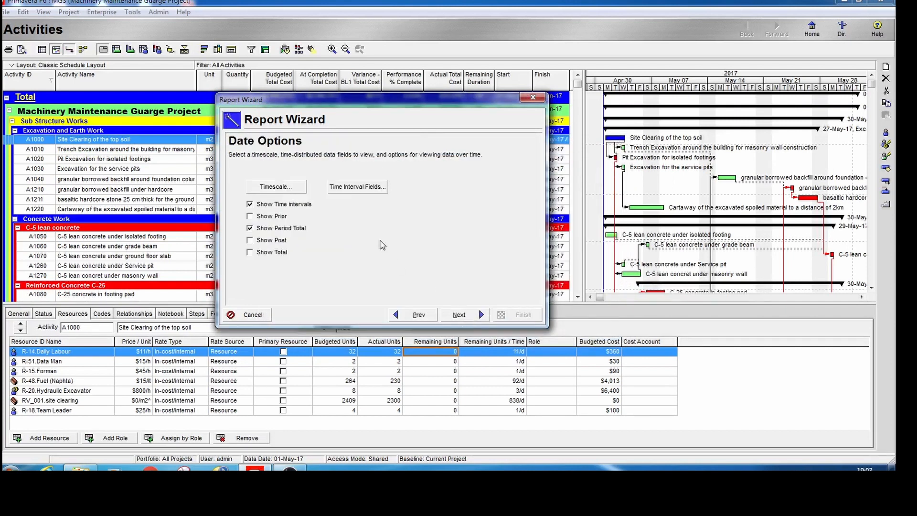
click(281, 187)
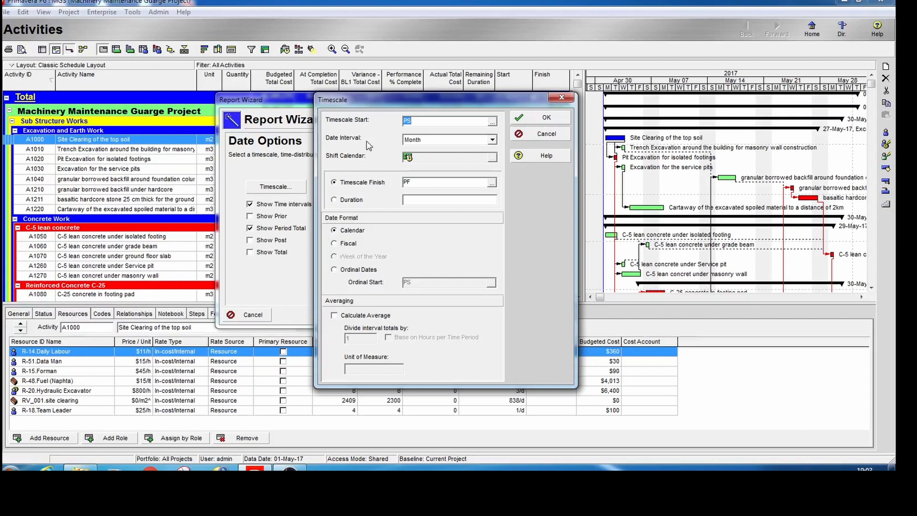
click(493, 141)
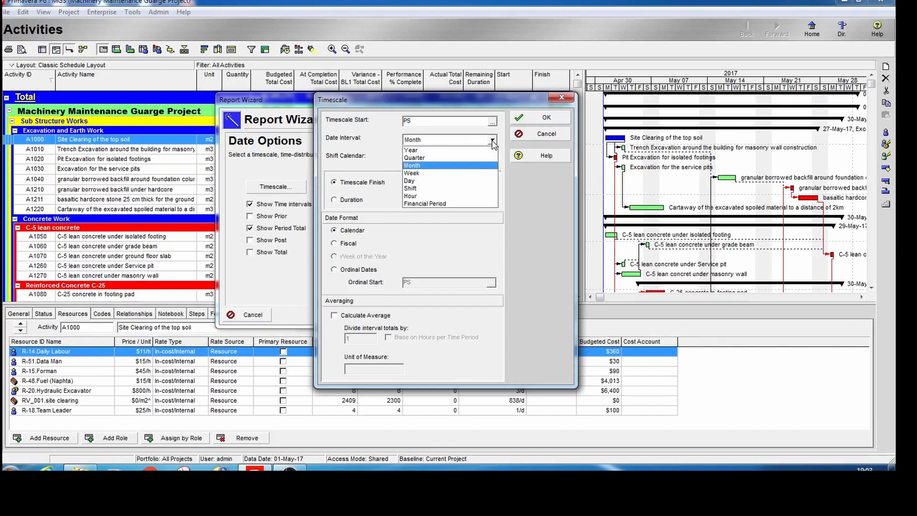
click(438, 174)
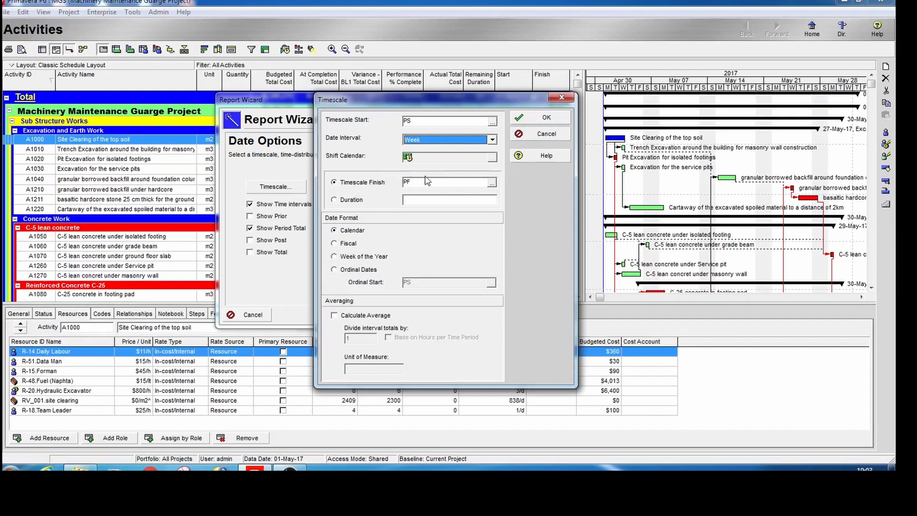
click(351, 184)
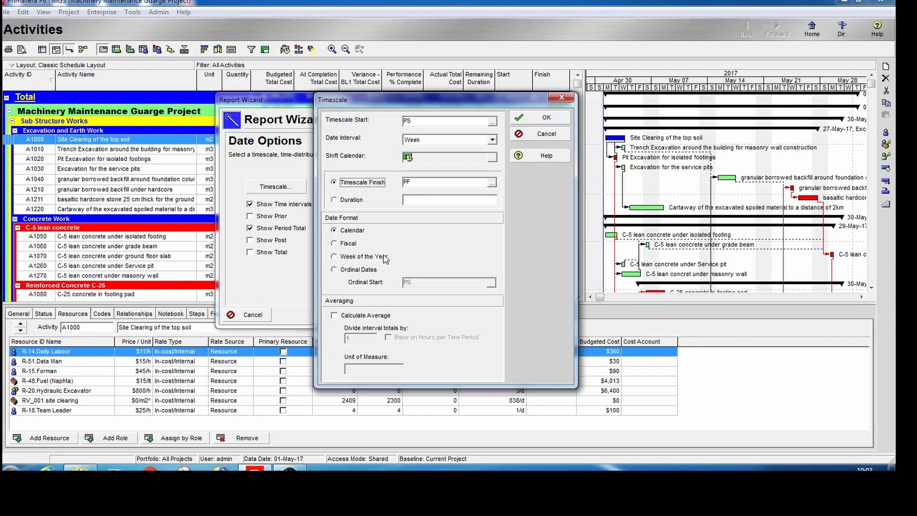
click(547, 118)
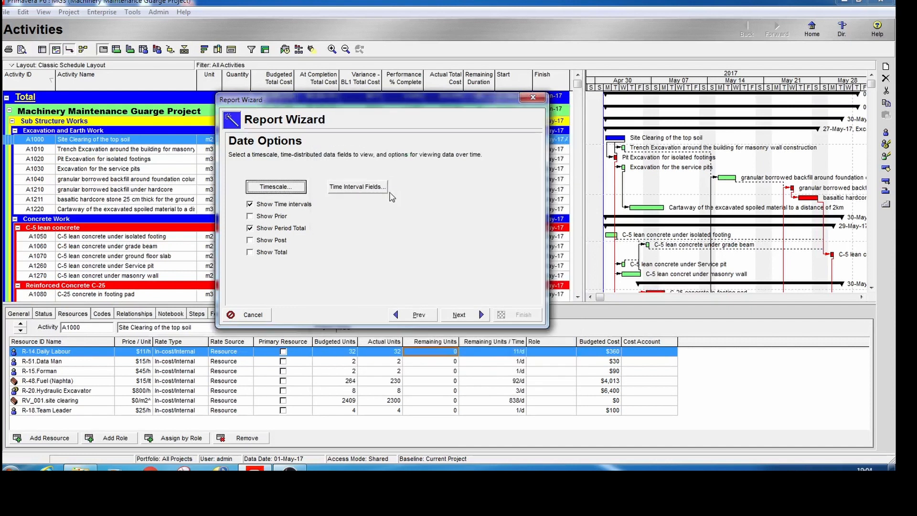
- Add Actual Units and Budgeted Units from the Time Interval units to the report's selected time interval fields
click(358, 187)
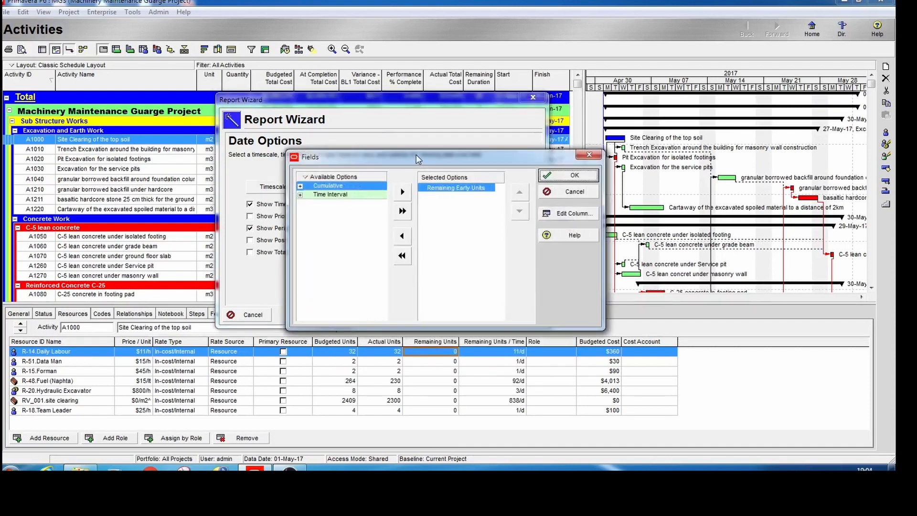
drag(417, 153, 360, 131)
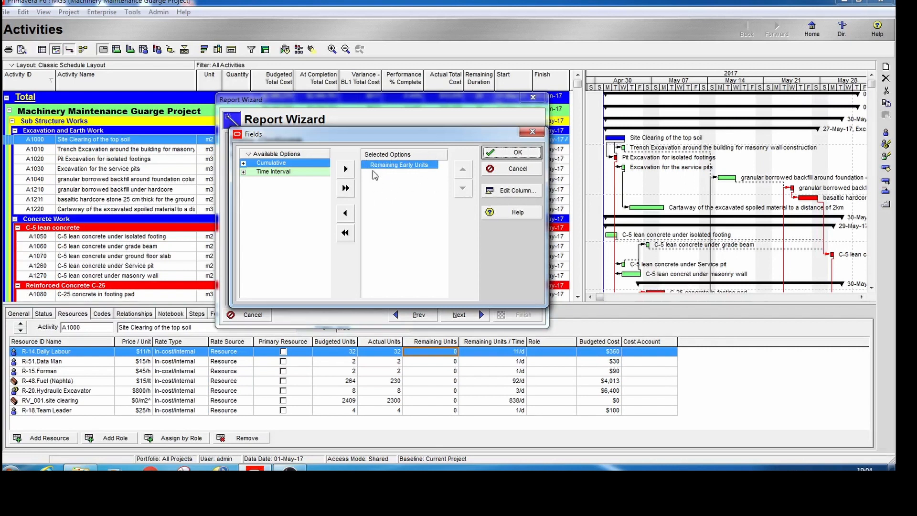
click(243, 172)
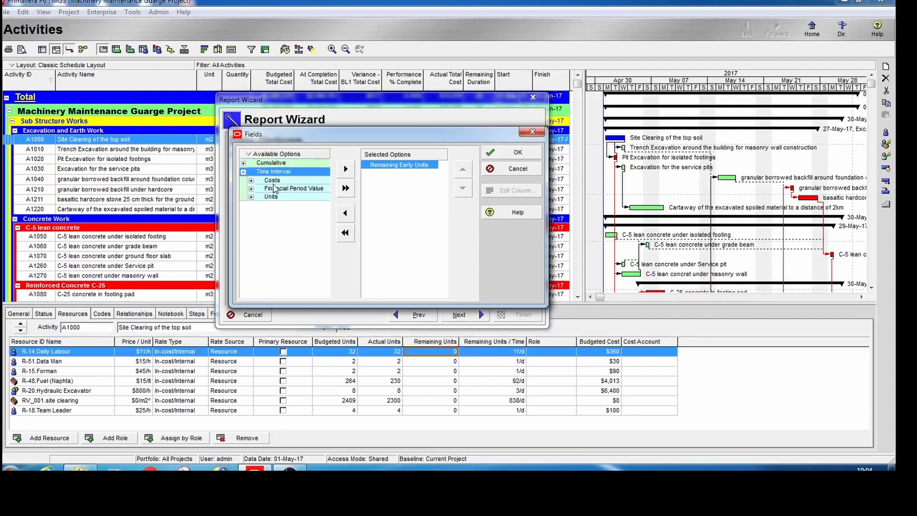
click(251, 197)
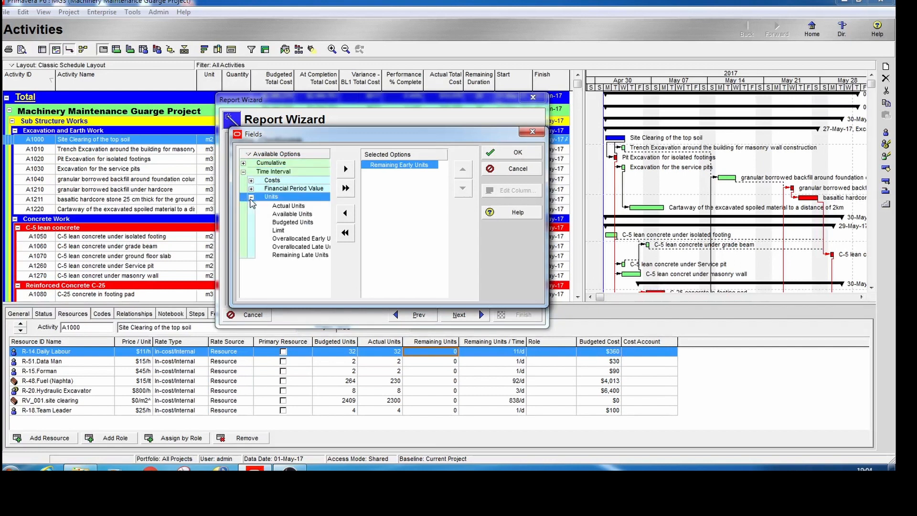
click(276, 206)
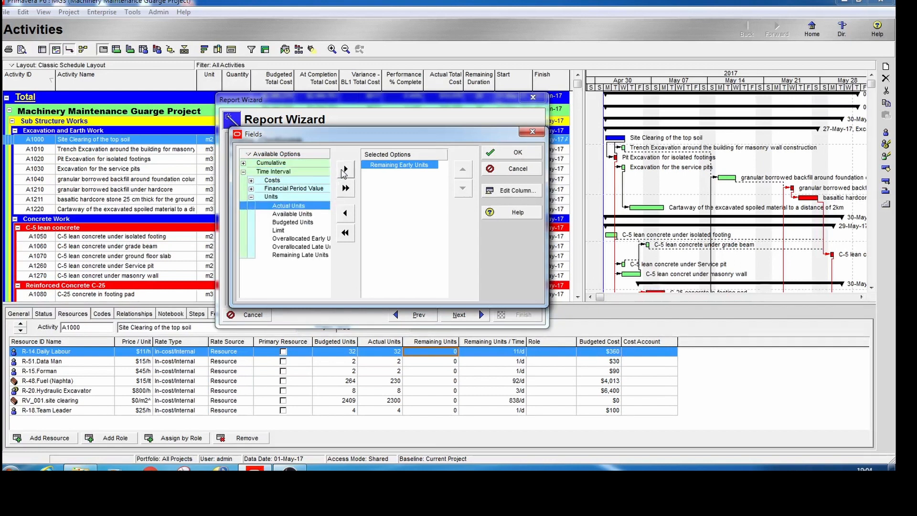
click(345, 170)
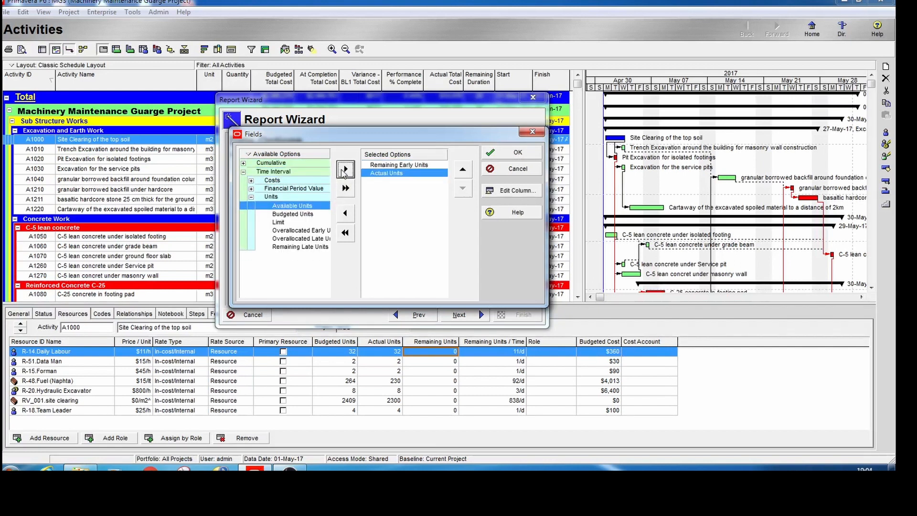
click(282, 215)
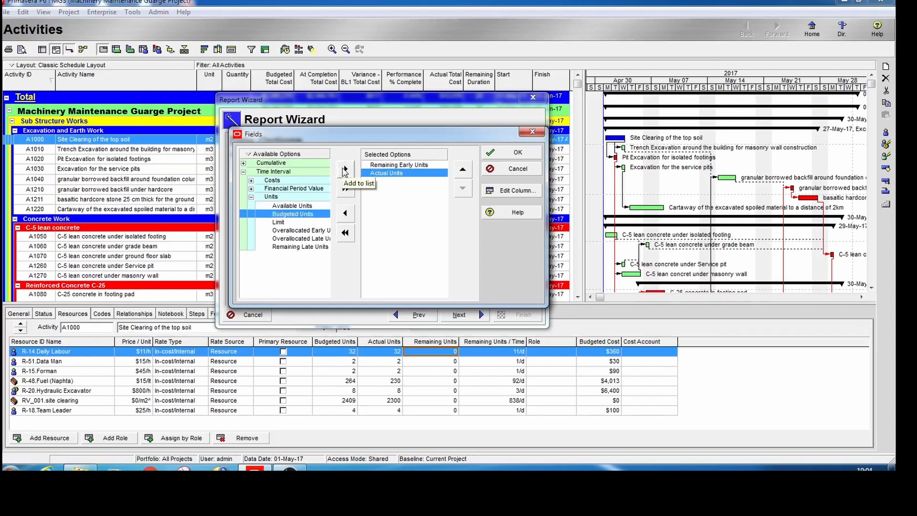
click(345, 169)
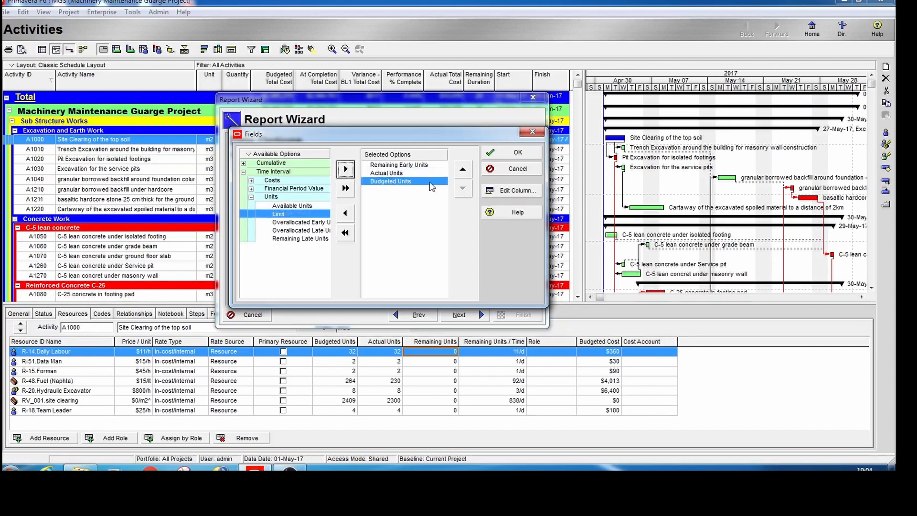
- Order the selected time interval fields as Budgeted Units, Actual Units, Remaining Early Units and accept them
click(468, 169)
click(468, 169)
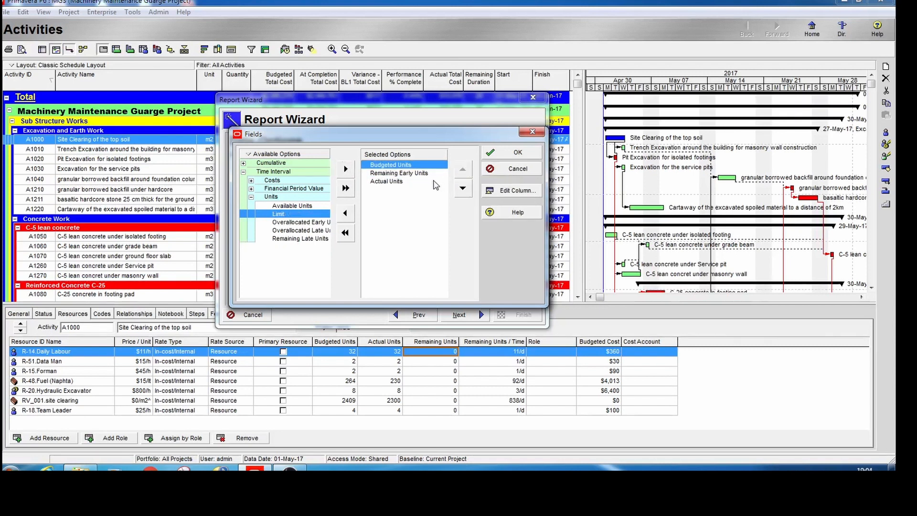
click(392, 175)
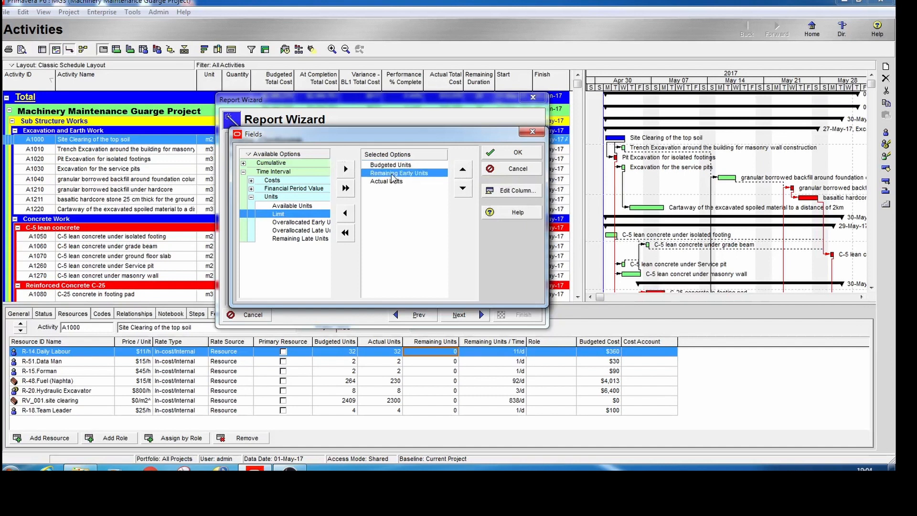
click(461, 189)
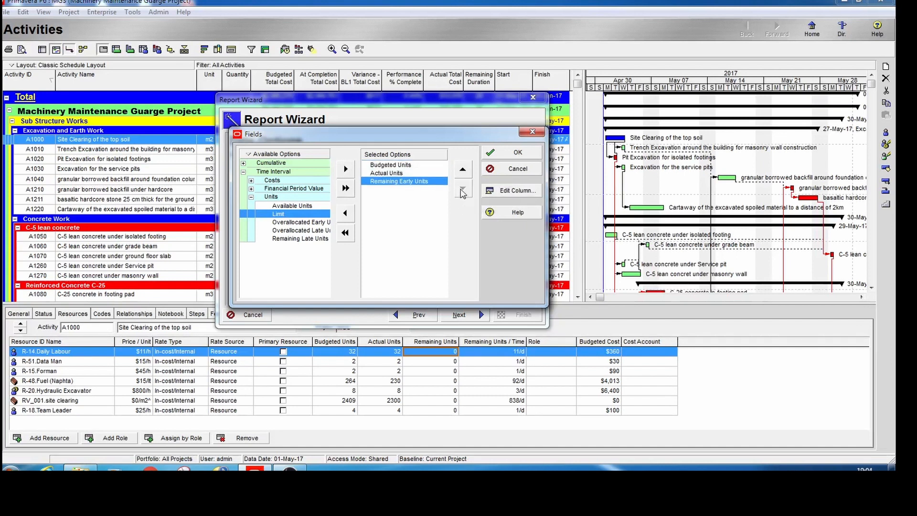
click(392, 174)
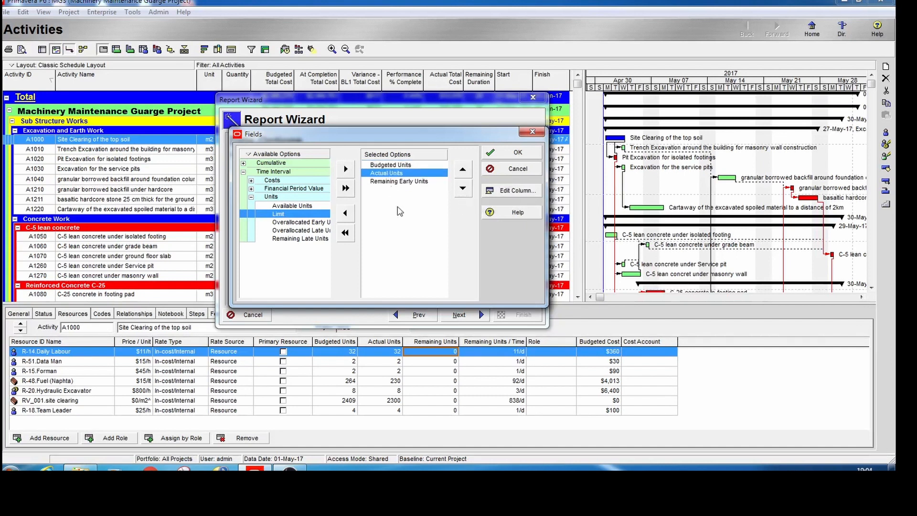
click(524, 157)
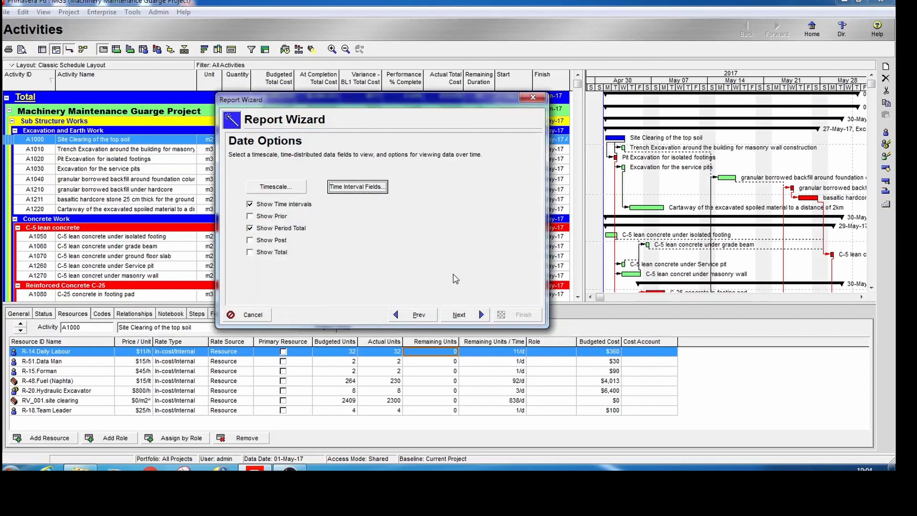
- Title the report "Resources sheet for this project" and run it to Print Preview
click(465, 315)
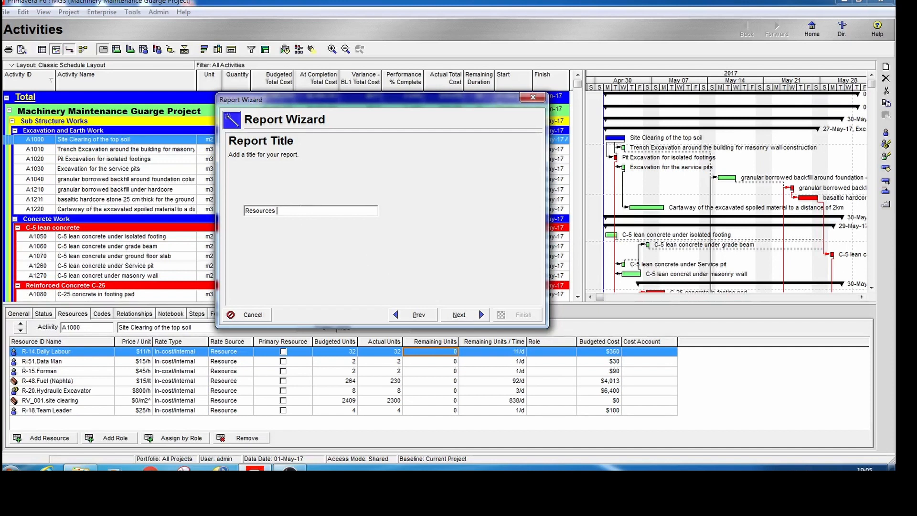
text(sheet for this project)
click(458, 315)
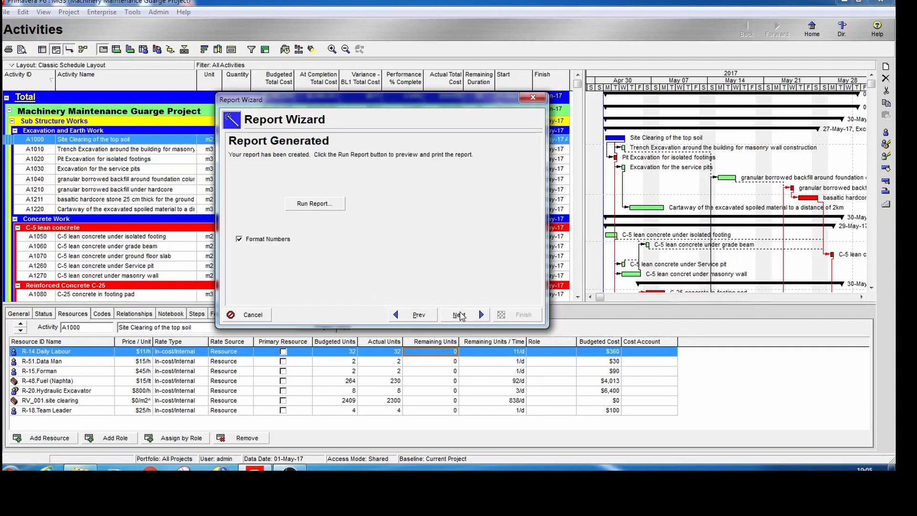
click(315, 204)
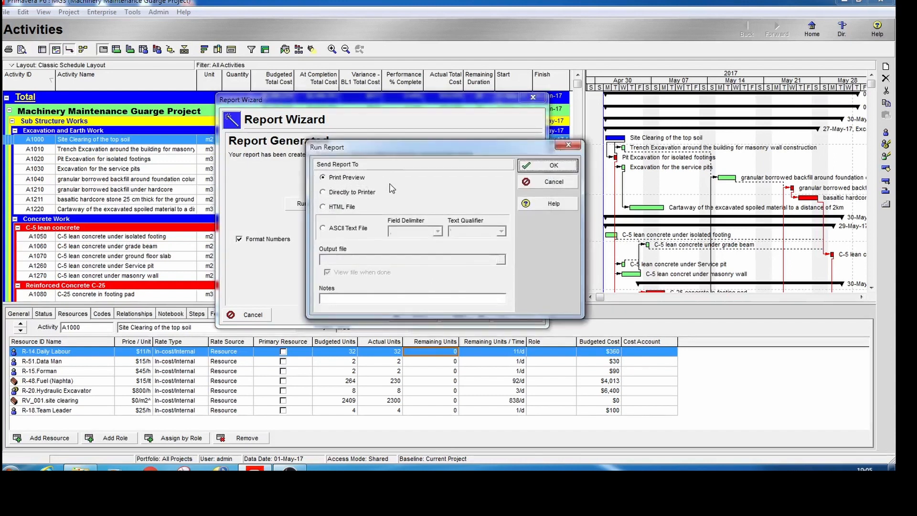
click(541, 168)
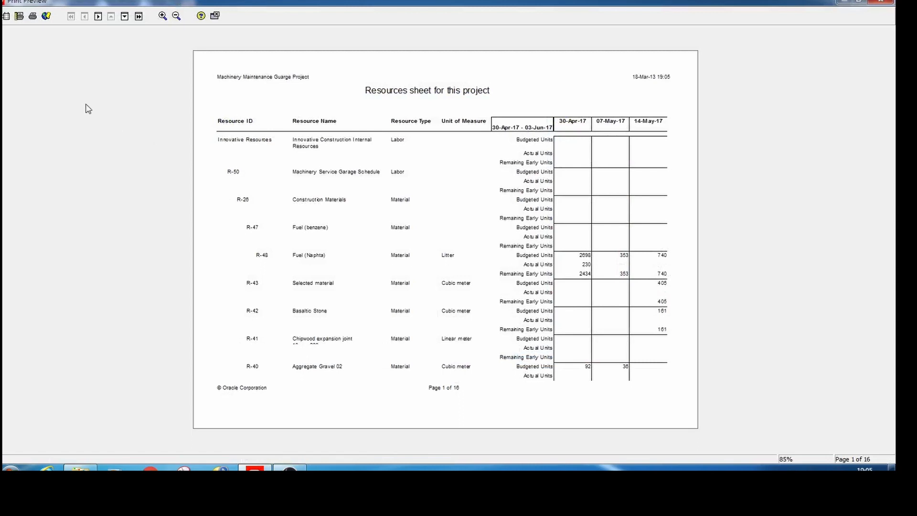
- Set the report's page scaling to 80% of normal size in the page setup and apply it
click(6, 18)
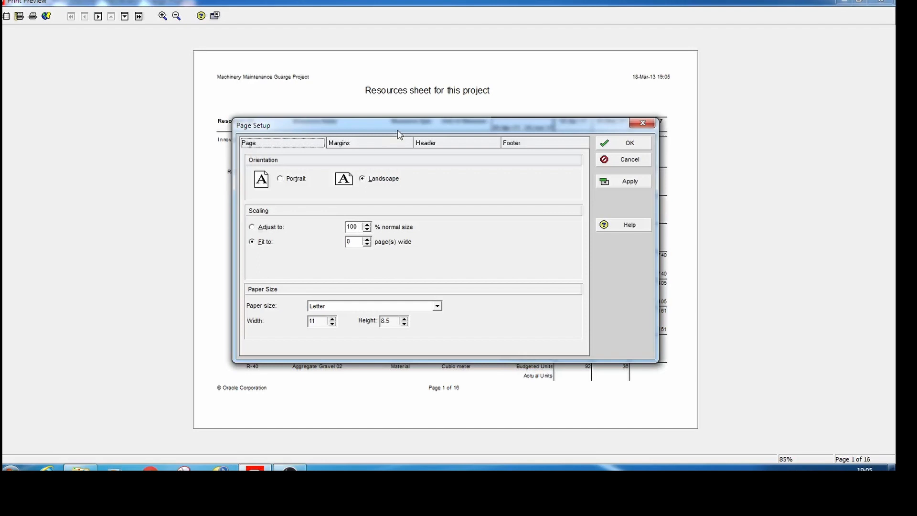
drag(399, 133, 237, 203)
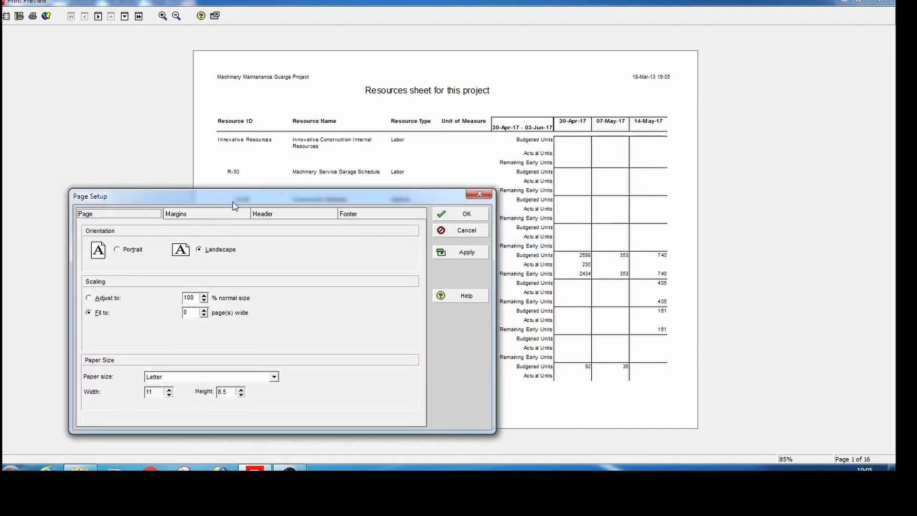
double_click(196, 298)
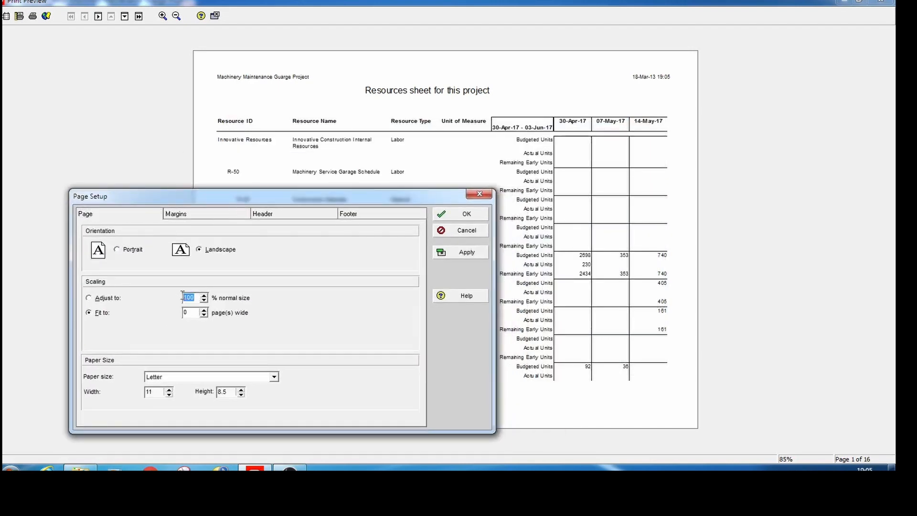
text(80)
click(466, 253)
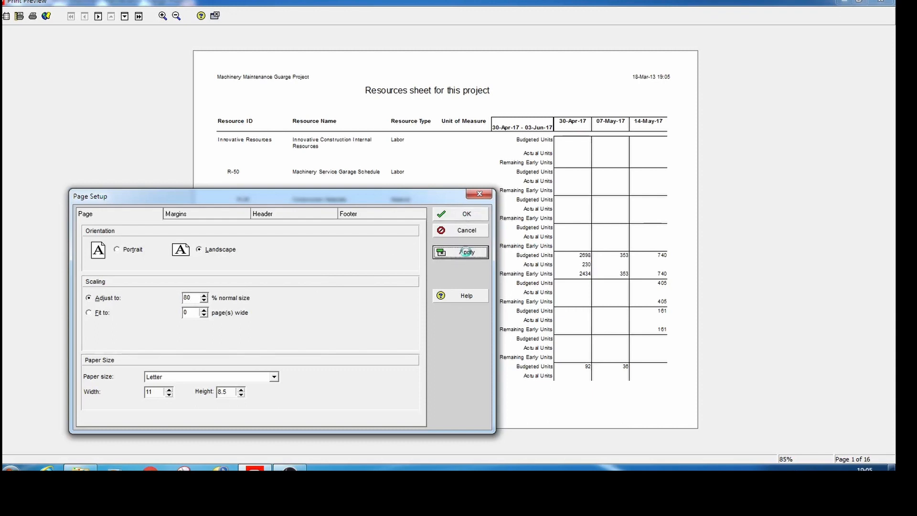
click(473, 217)
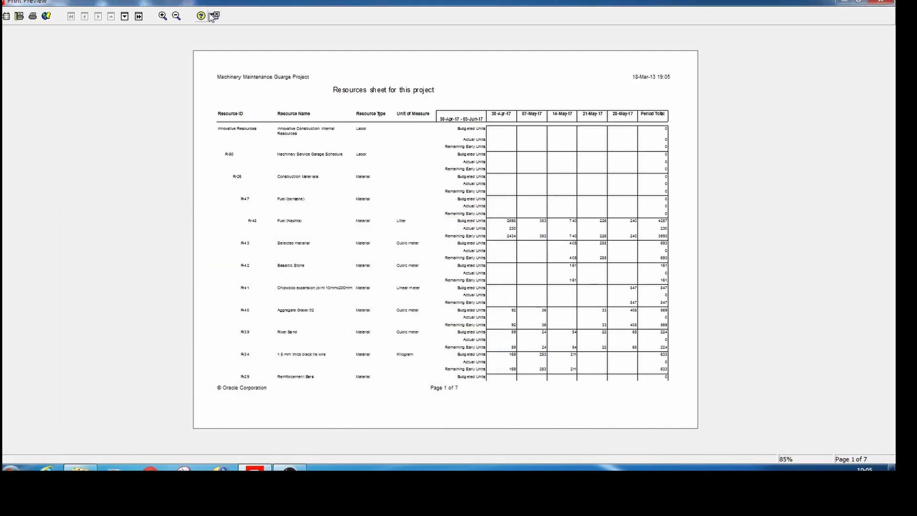
- Enlarge the previewed report and examine the weekly budgeted, actual and remaining early units per resource on its first two pages
click(162, 16)
click(163, 16)
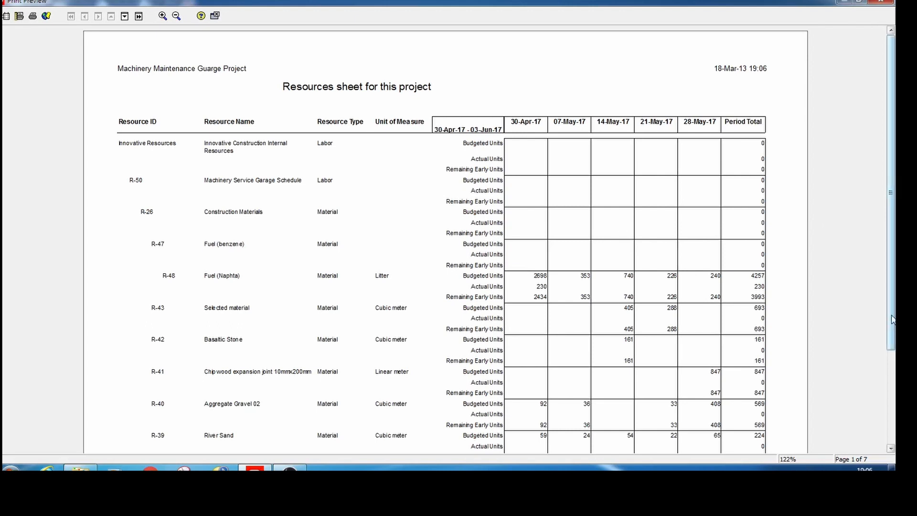
drag(891, 318, 895, 405)
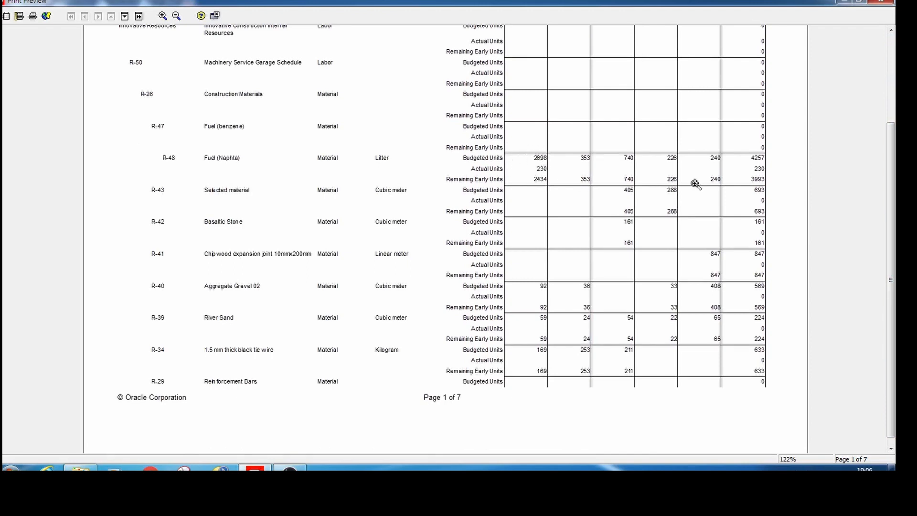
drag(892, 220, 883, 174)
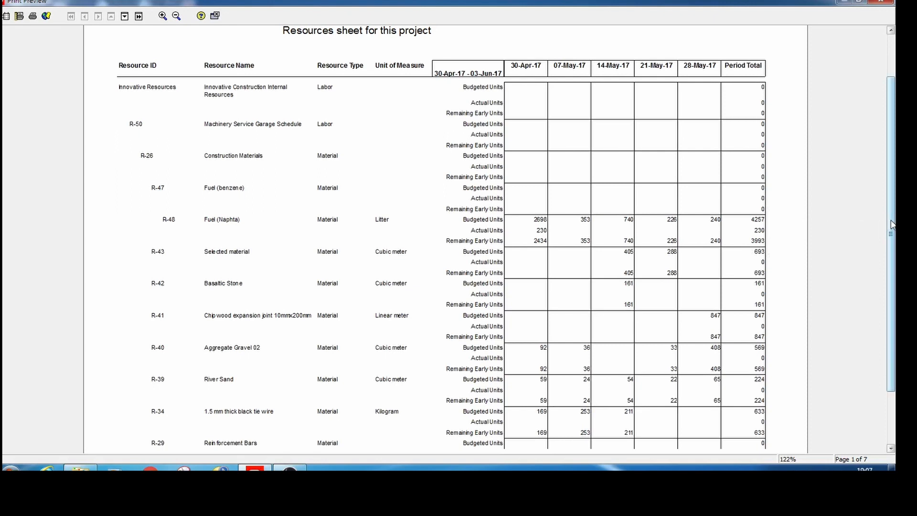
mouse_move(891, 225)
mouse_down()
mouse_move(894, 261)
mouse_move(895, 223)
mouse_up()
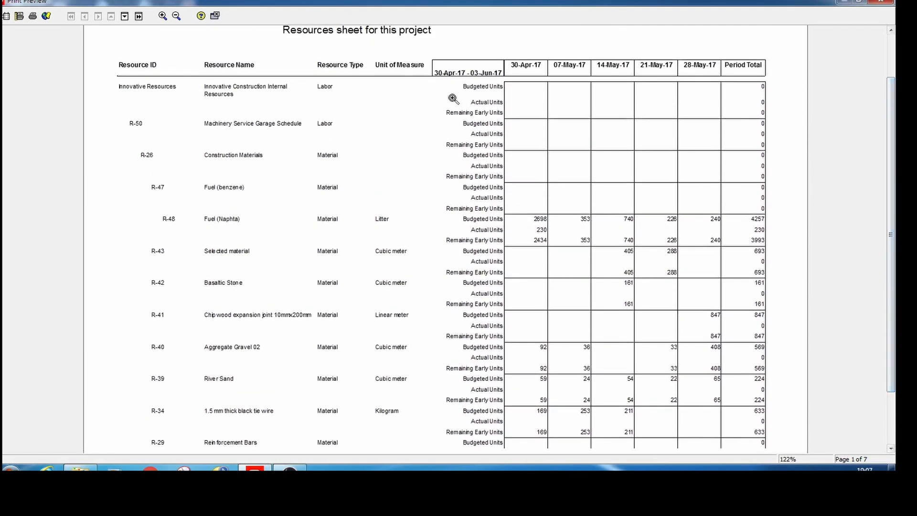
click(125, 17)
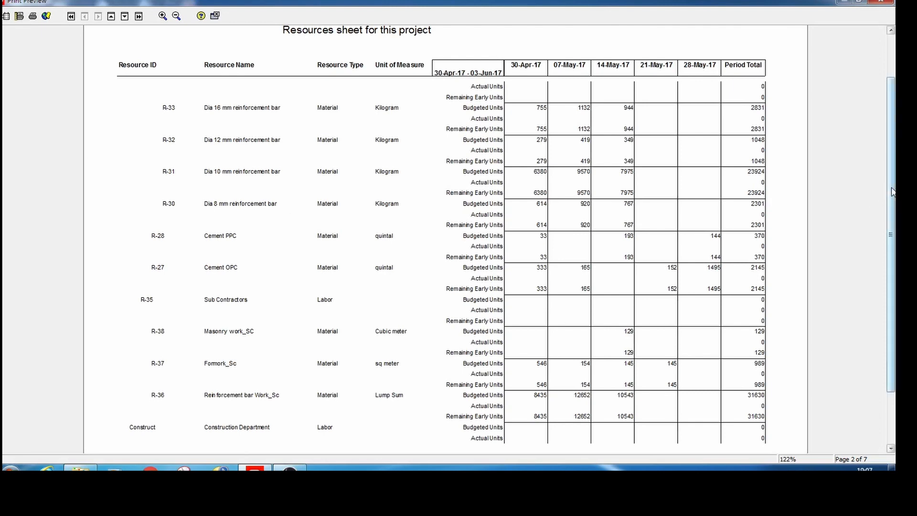
drag(892, 192, 887, 139)
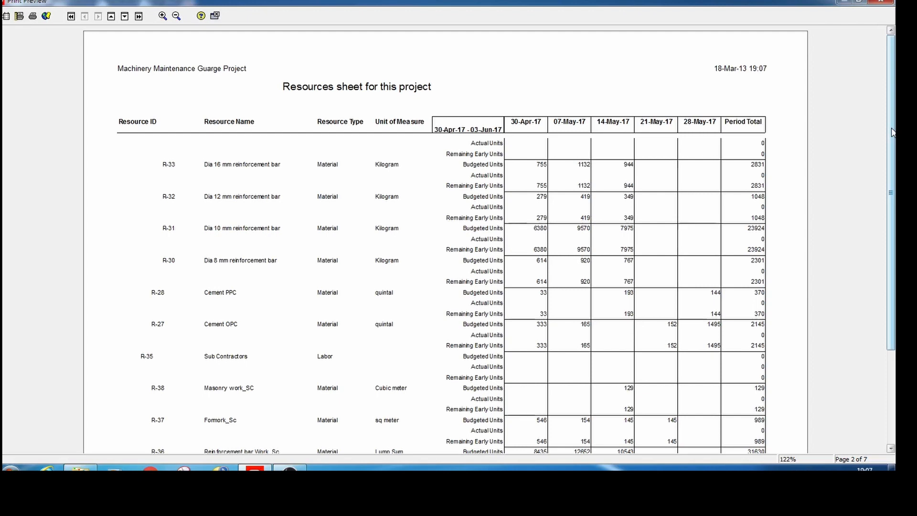
drag(893, 140, 894, 81)
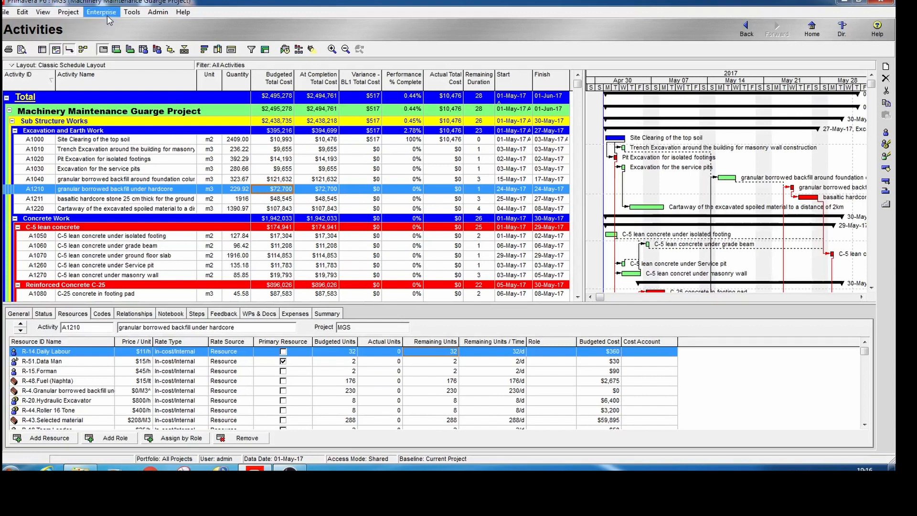
- Start a new Report Wizard report with time distributed data, using Activity Resource and Role Assignments as the subject area
click(138, 13)
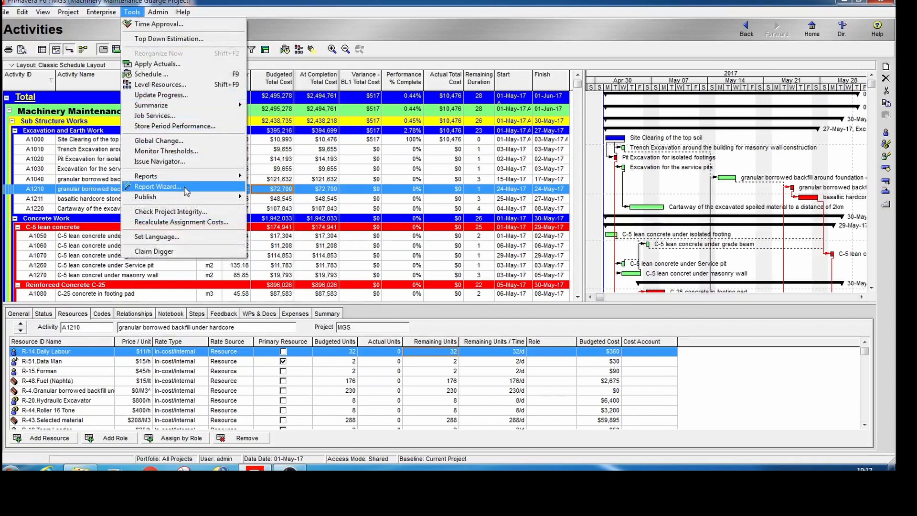
click(158, 187)
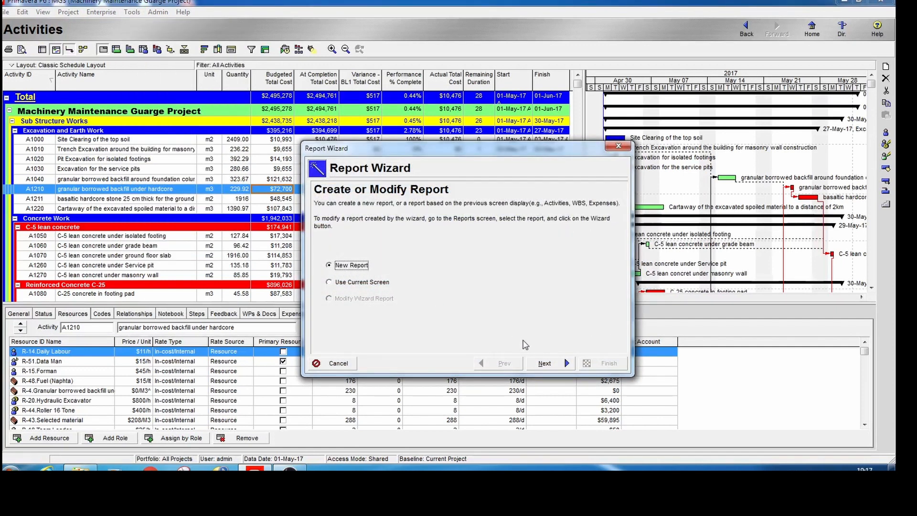
click(544, 364)
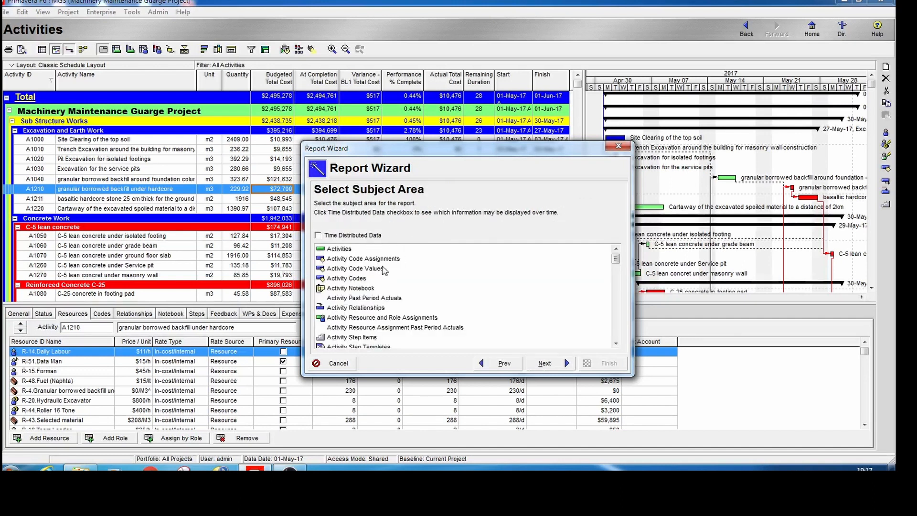
click(372, 260)
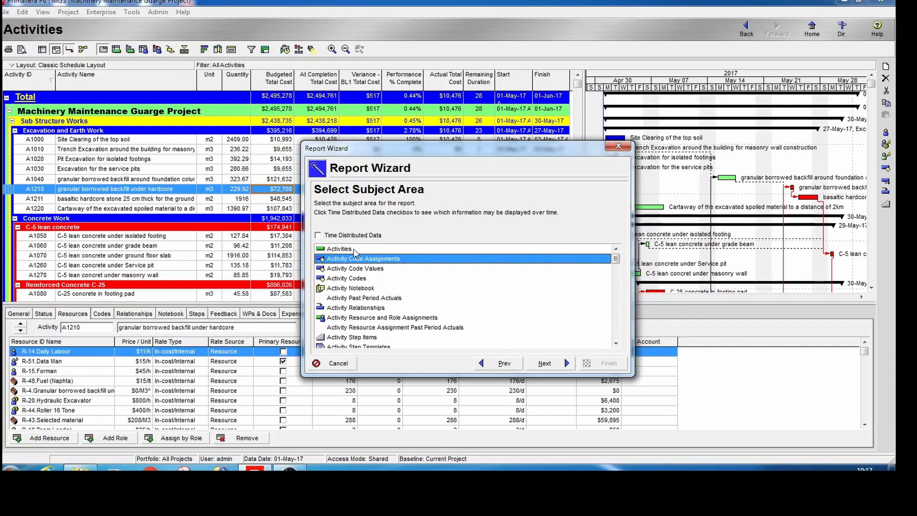
click(334, 238)
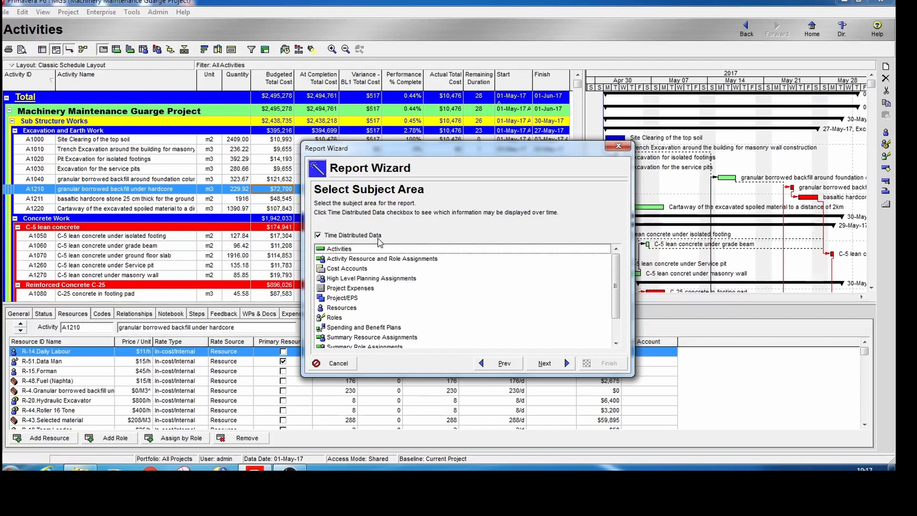
click(363, 261)
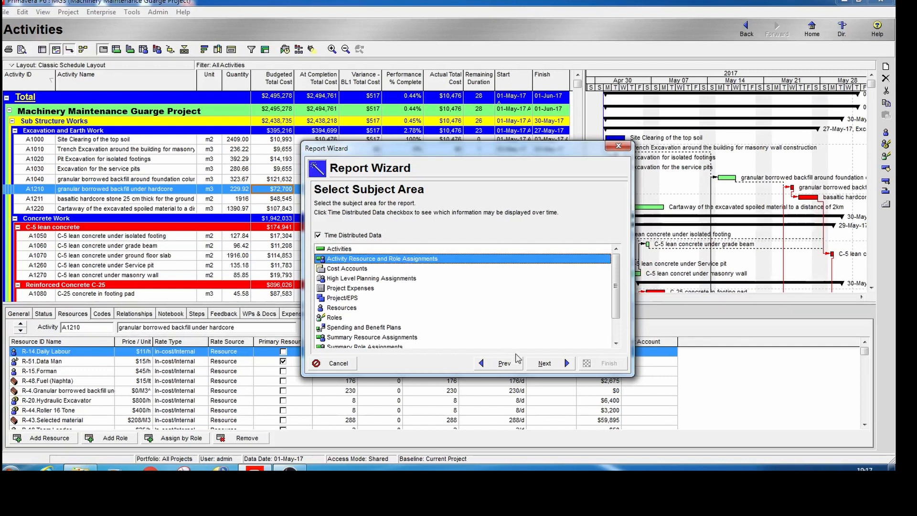
click(543, 365)
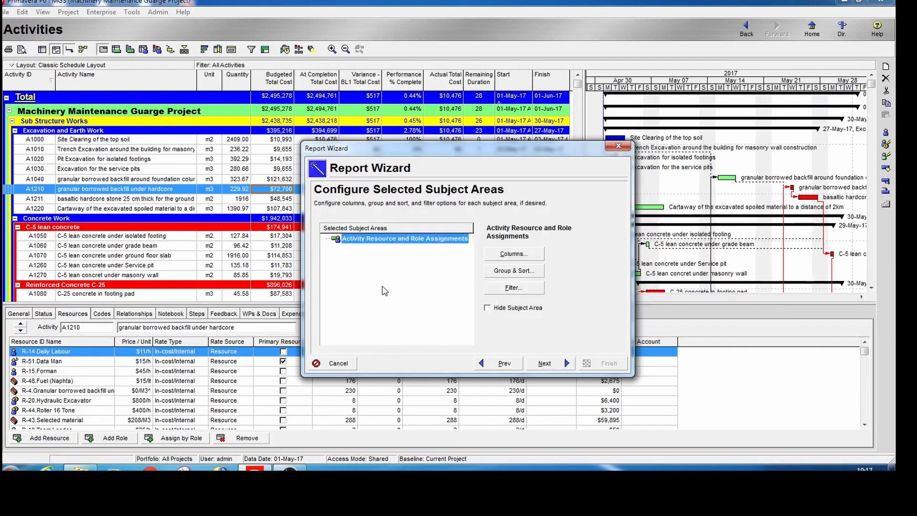
- Review the subject area's columns and accept Activity ID, Activity Name, Start and Finish as the selected ones
click(513, 253)
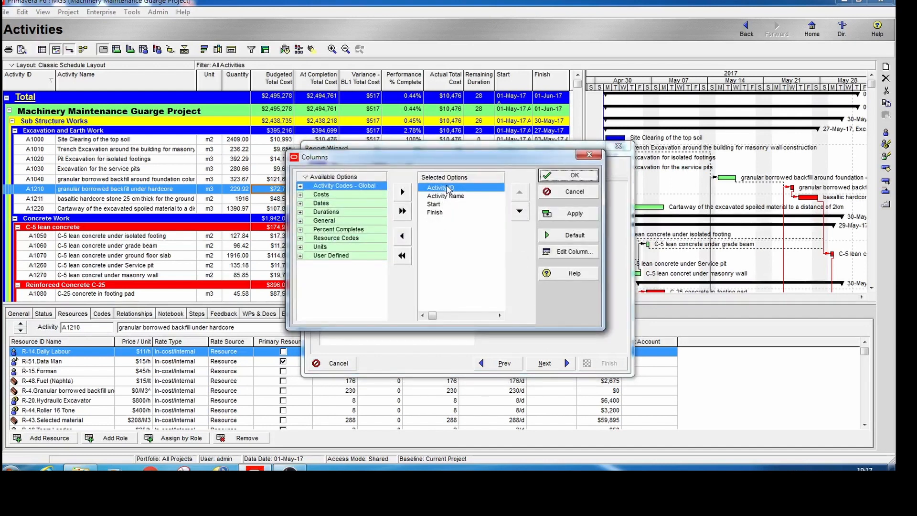
click(452, 196)
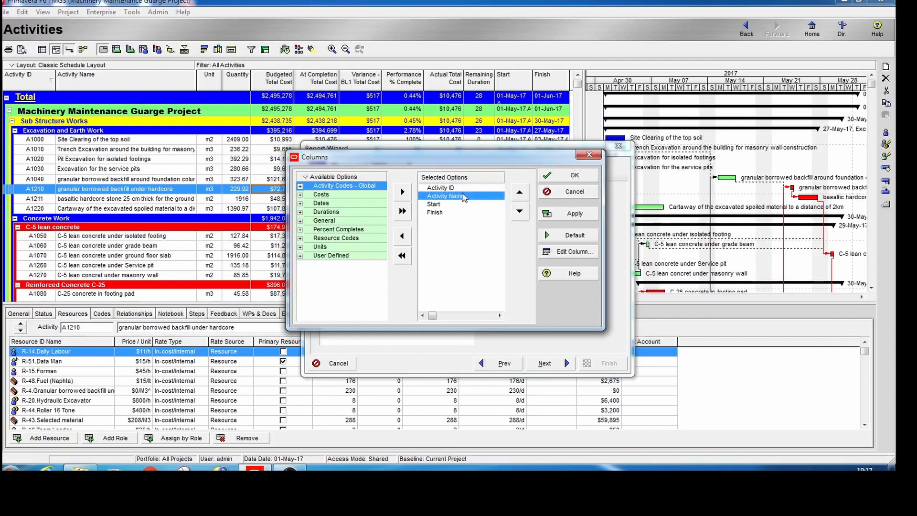
click(455, 205)
click(454, 212)
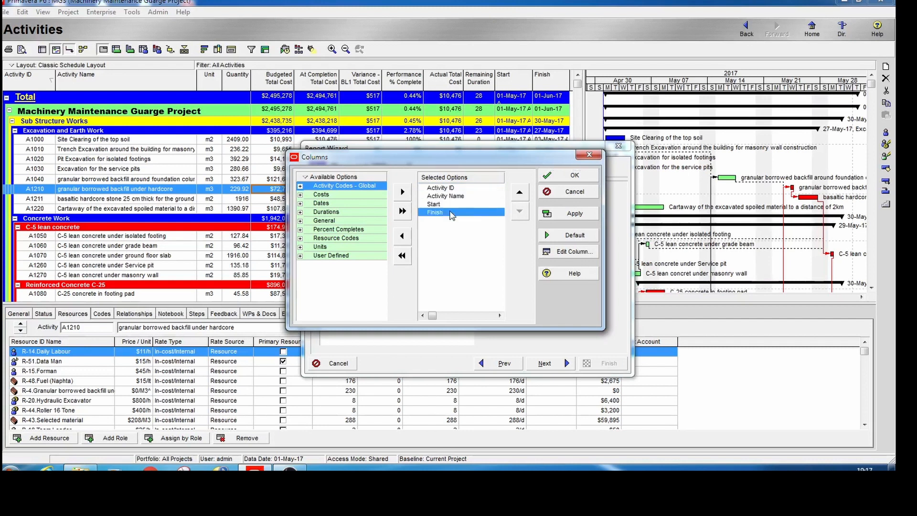
click(451, 204)
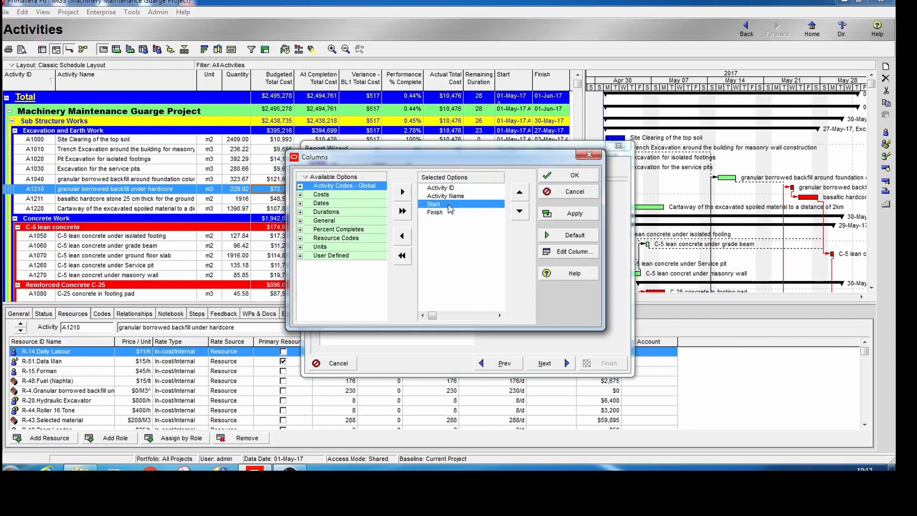
click(445, 212)
click(445, 206)
click(445, 214)
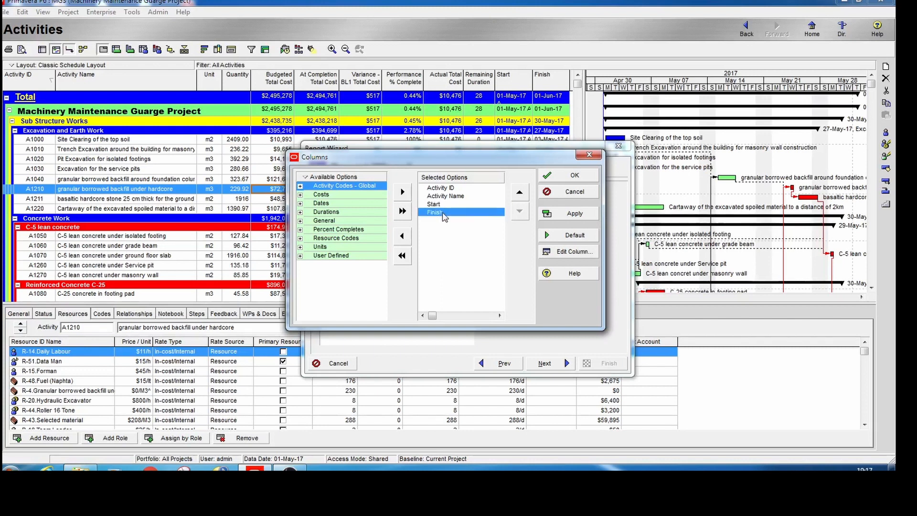
click(566, 216)
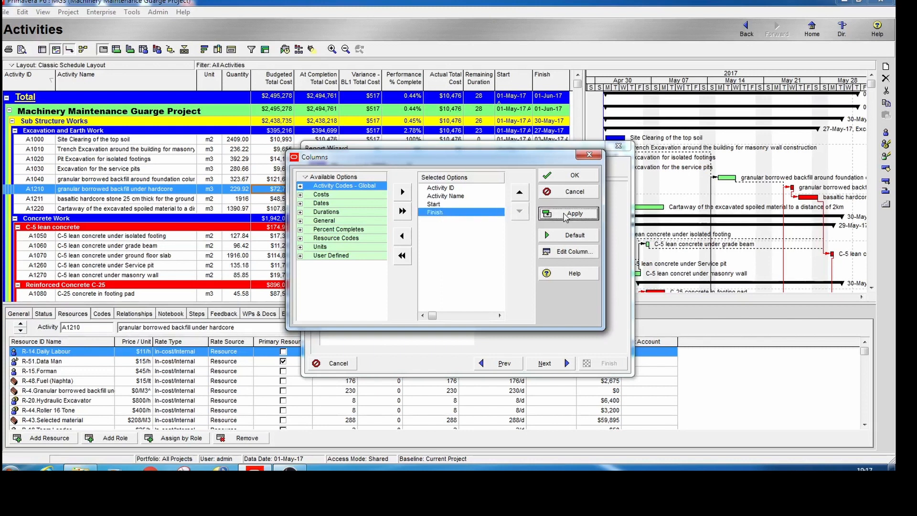
click(577, 177)
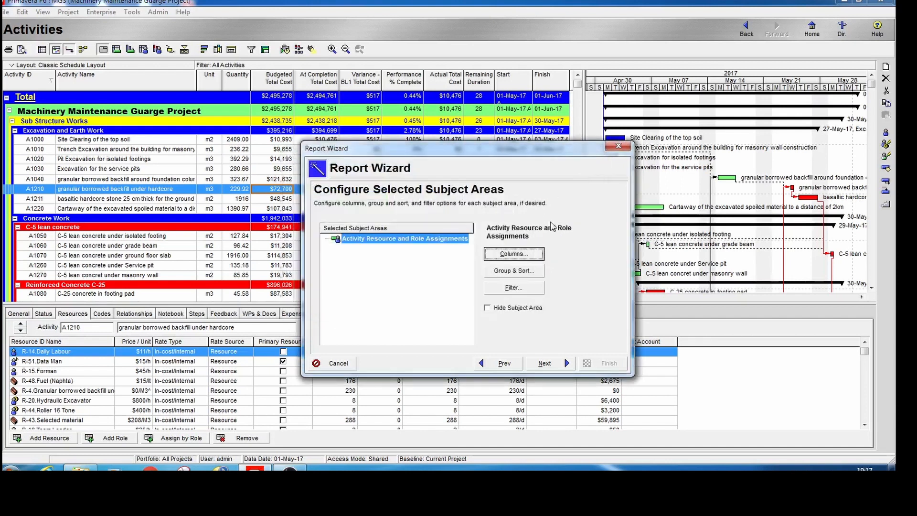
- Group the Activity Resource and Role Assignments subject area by WBS
click(524, 268)
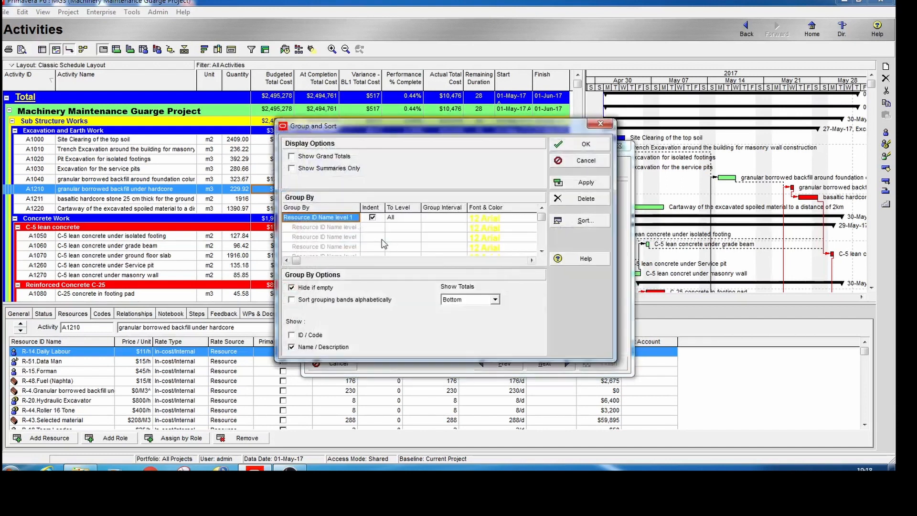
click(347, 219)
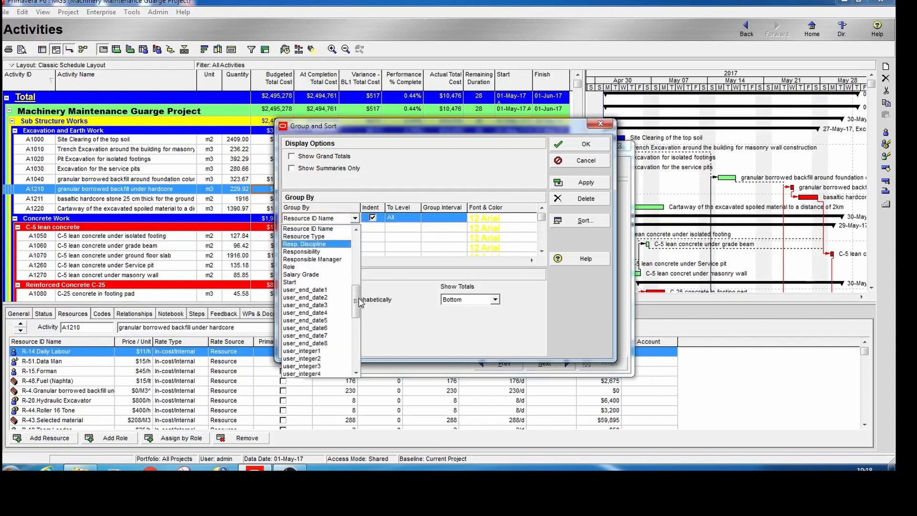
drag(357, 302, 363, 359)
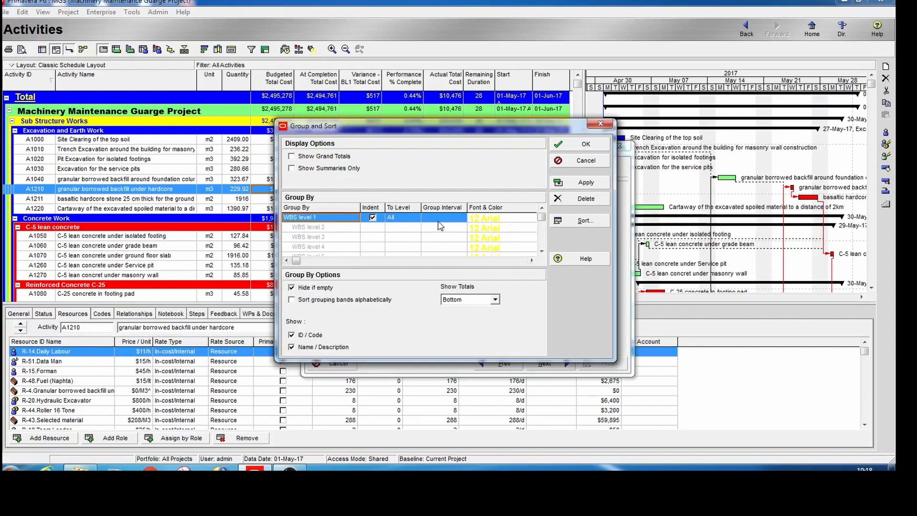
- Change the font color of the WBS grouping bands to Black and accept the group and sort settings
click(495, 220)
click(496, 220)
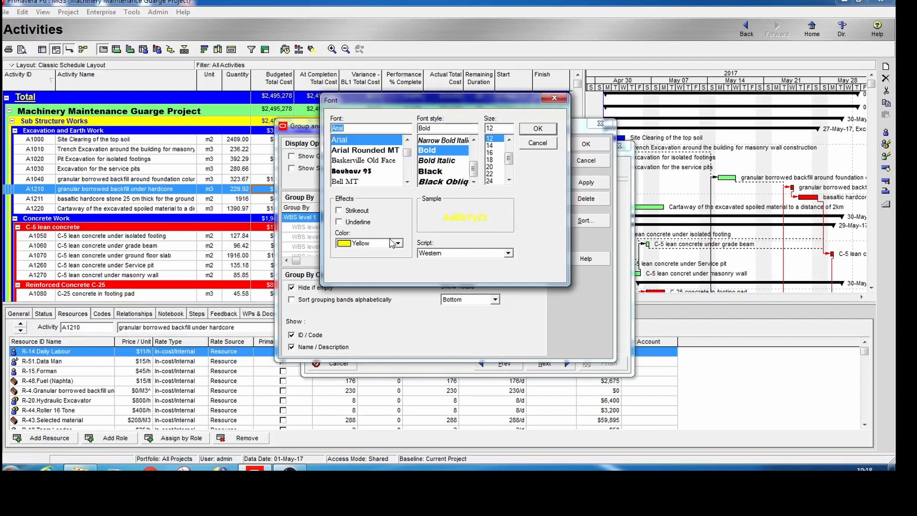
click(398, 243)
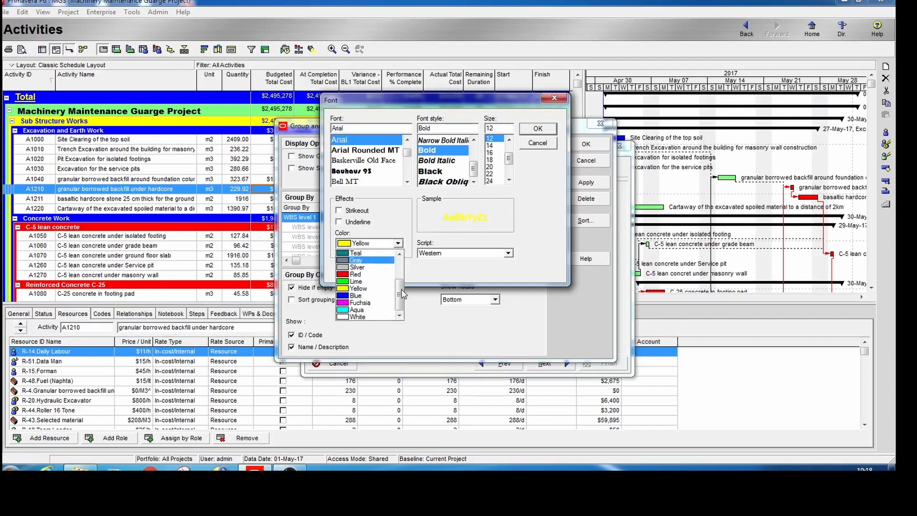
scroll(401, 289, up, 2)
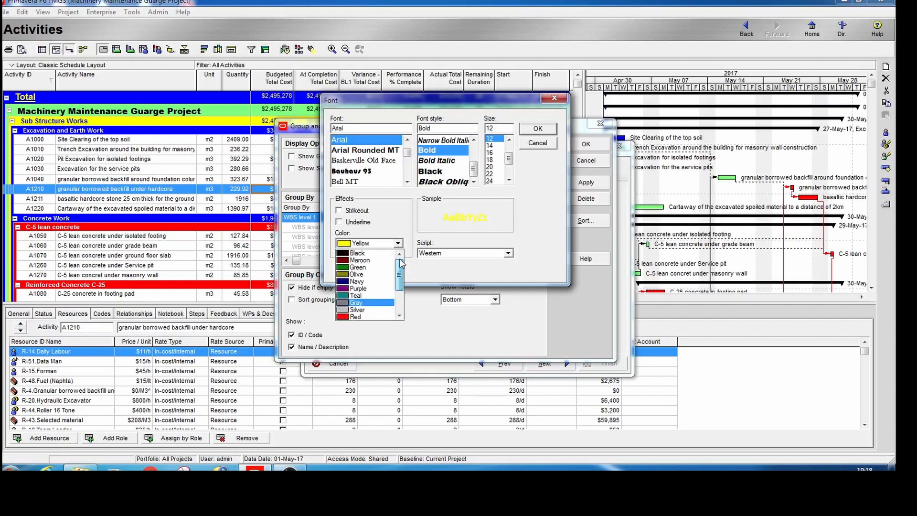
click(353, 253)
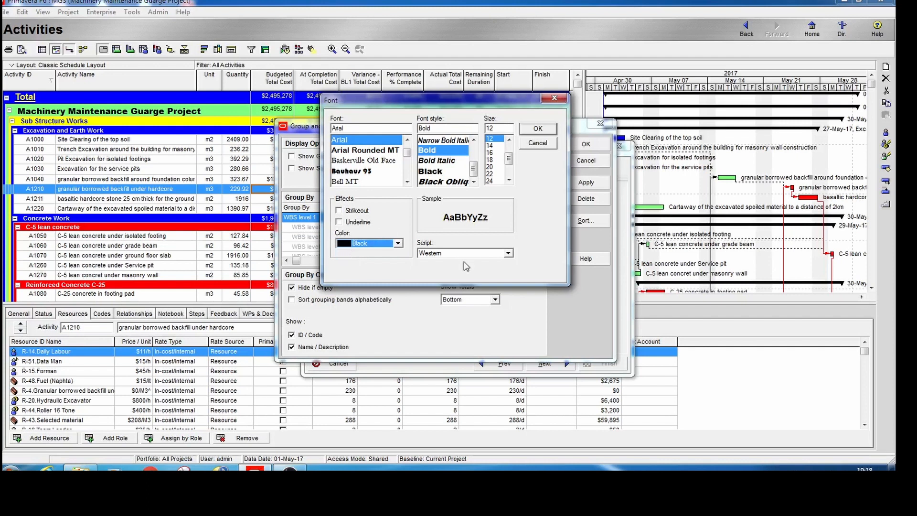
click(536, 130)
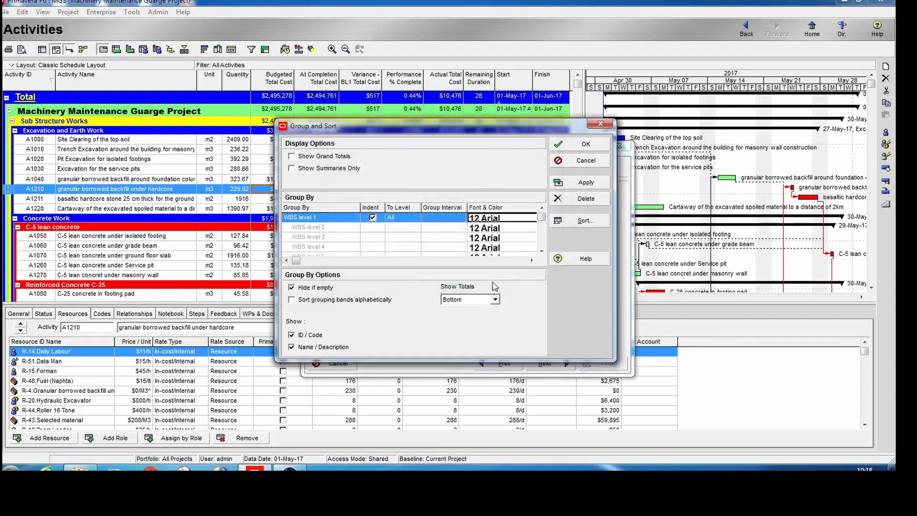
click(582, 183)
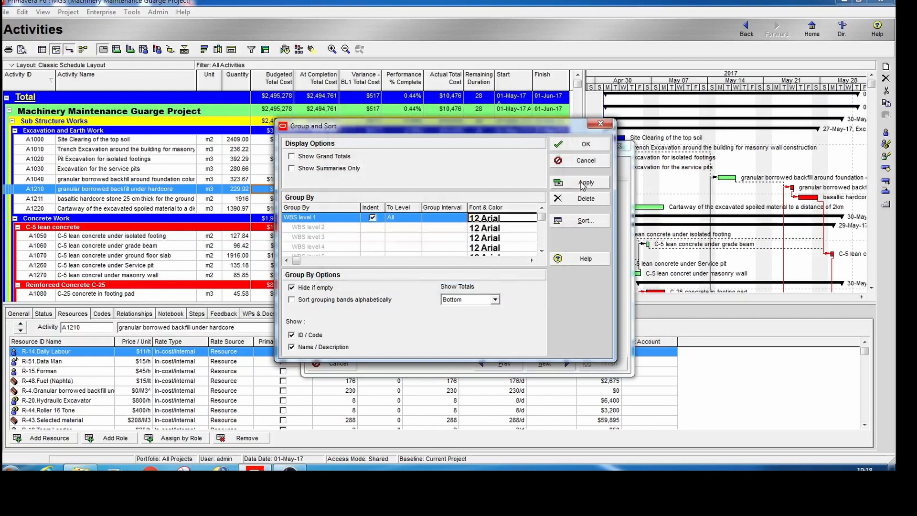
click(586, 147)
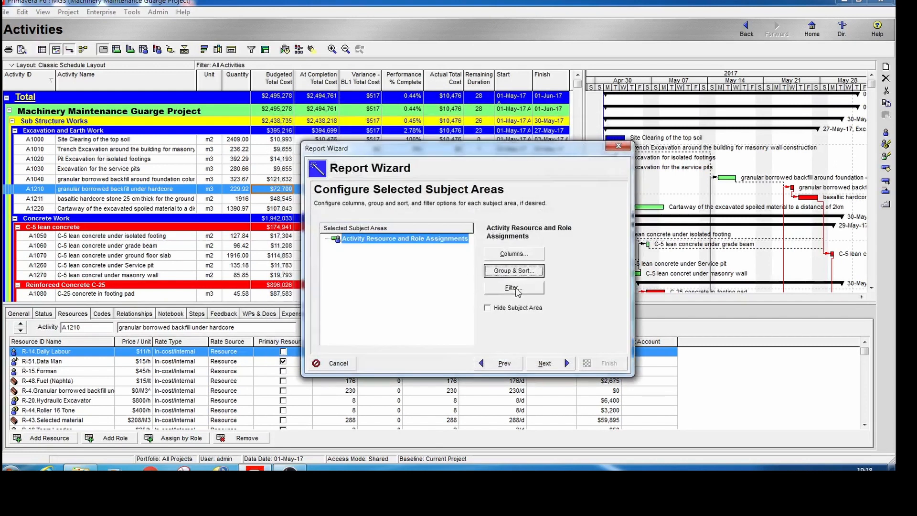
- Filter the Activity Resource and Role Assignments subject area to rows where Resource Type equals Material
click(515, 288)
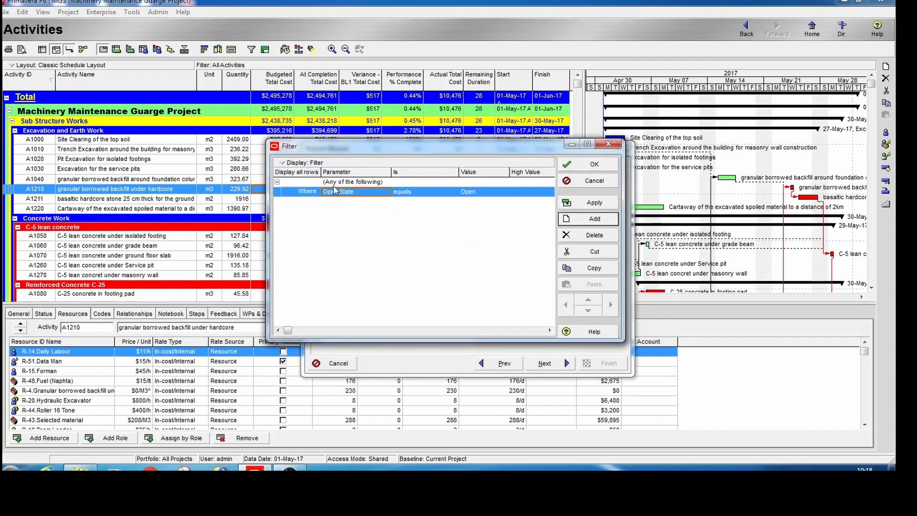
click(386, 192)
click(385, 194)
click(385, 193)
drag(388, 228, 388, 235)
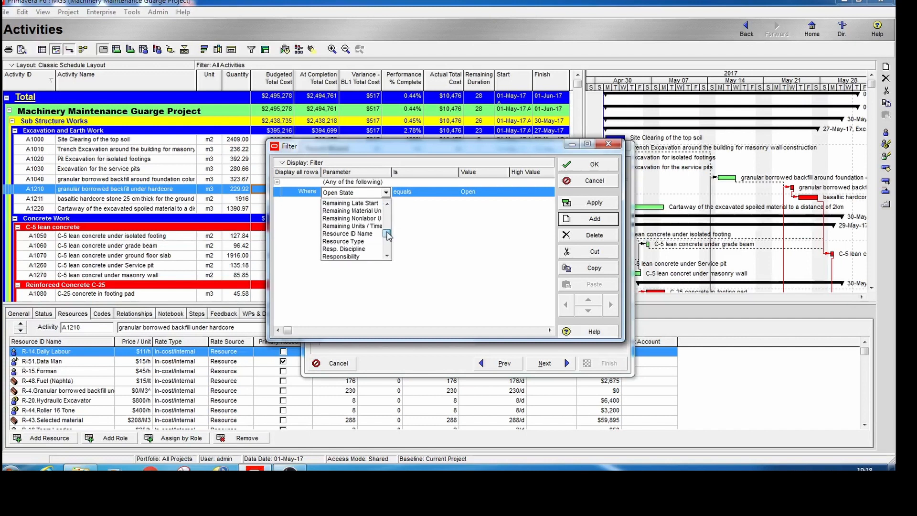
click(358, 241)
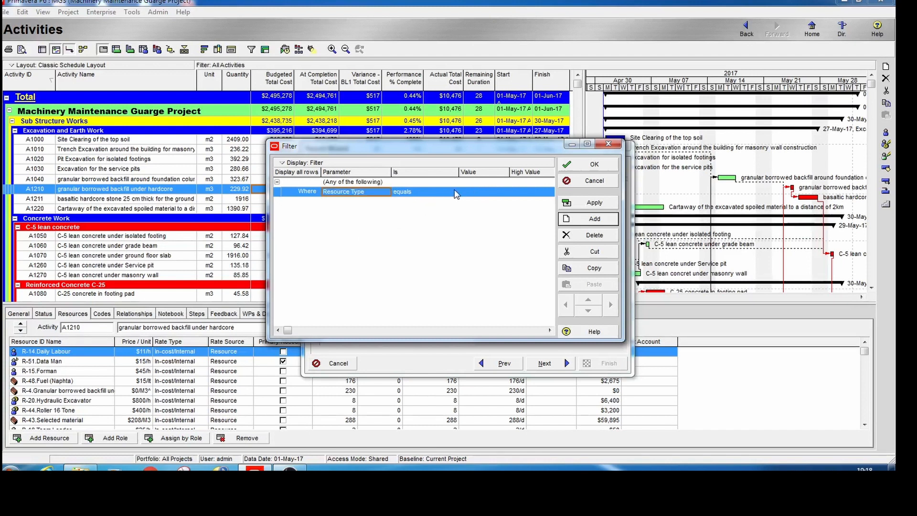
click(487, 192)
click(503, 193)
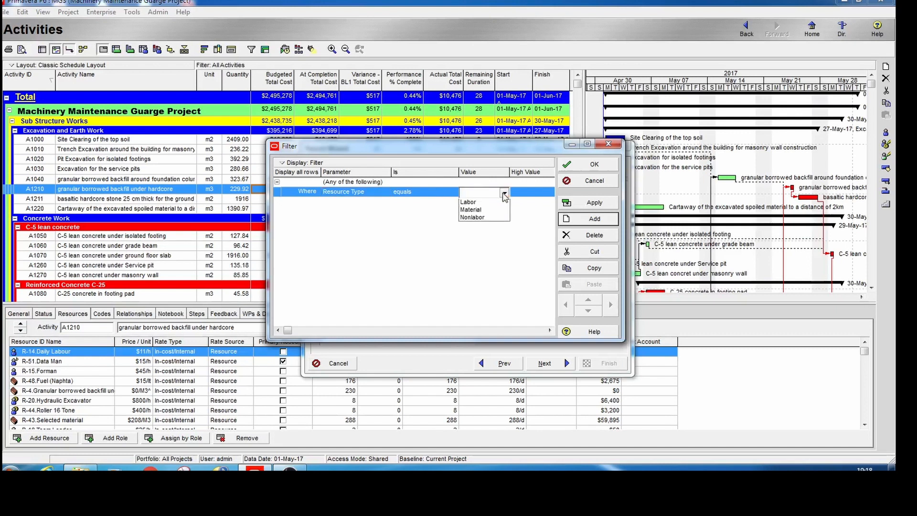
click(477, 211)
click(593, 203)
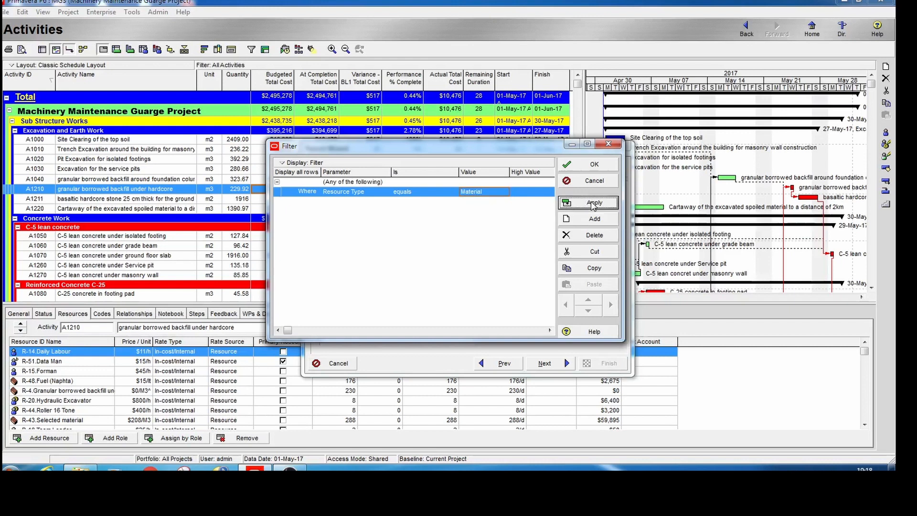
click(592, 166)
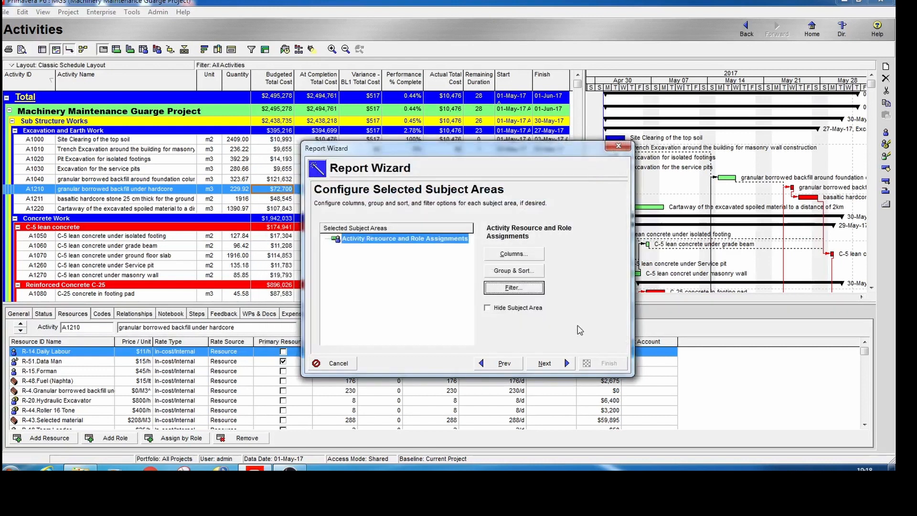
- Set the report timescale's date interval to Week with the Calendar date format
click(559, 364)
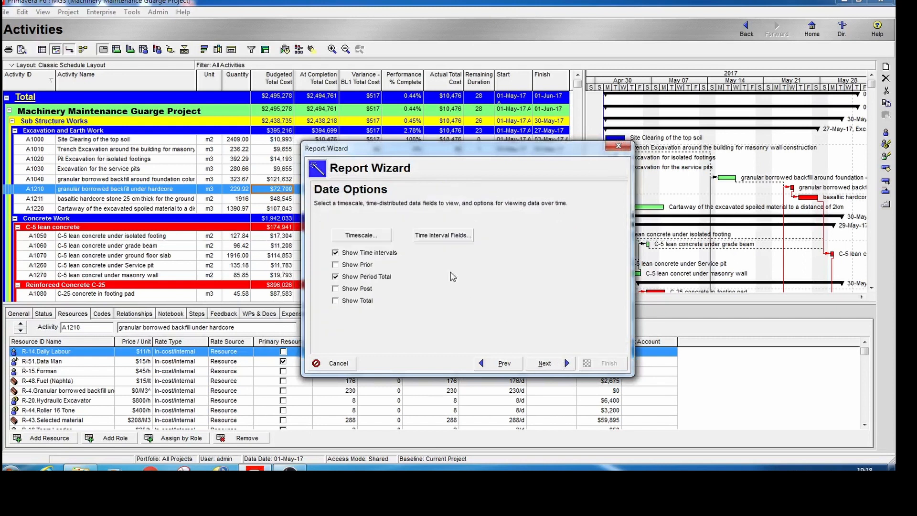
click(373, 240)
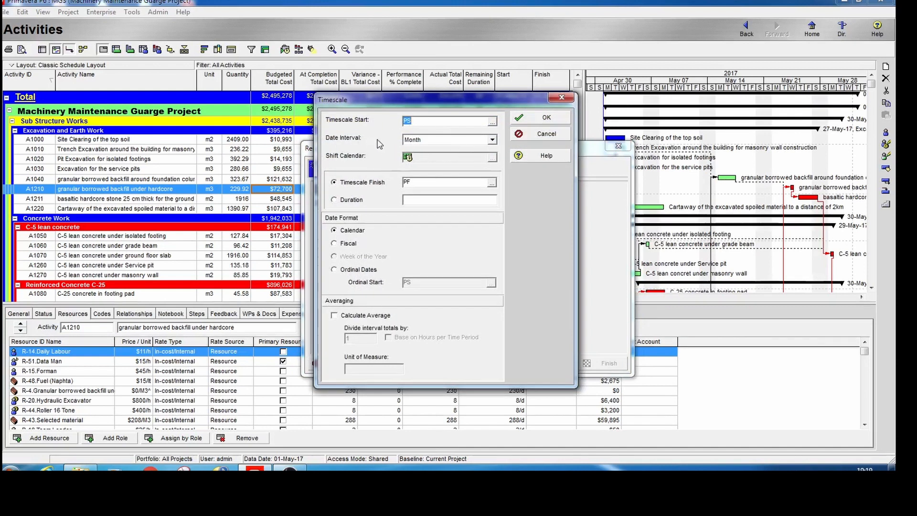
click(493, 140)
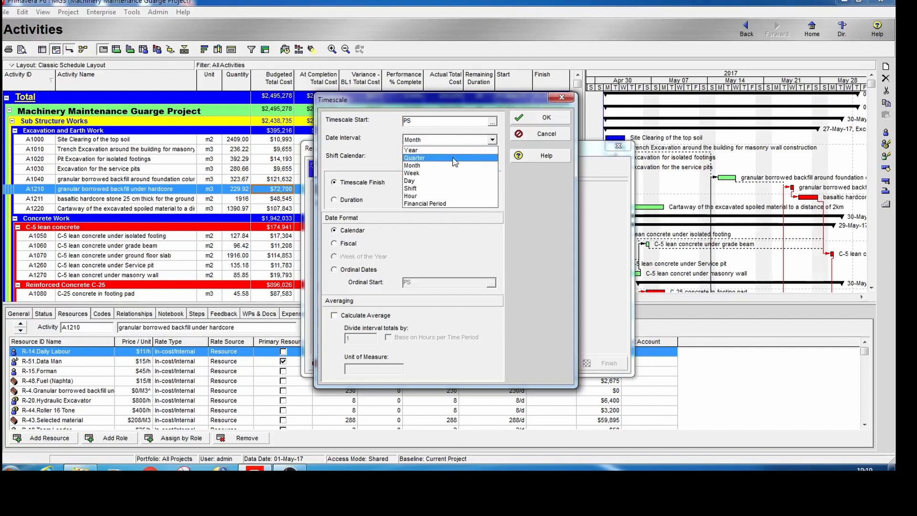
click(432, 175)
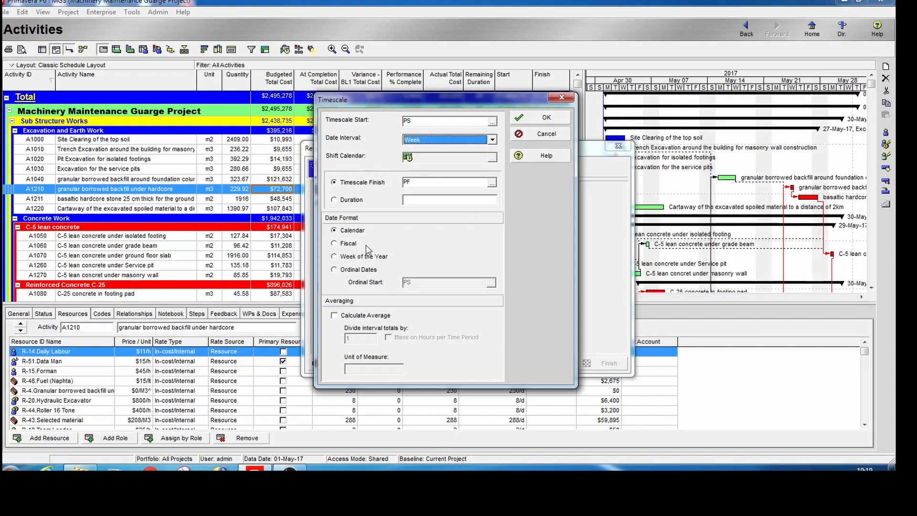
click(346, 245)
click(343, 232)
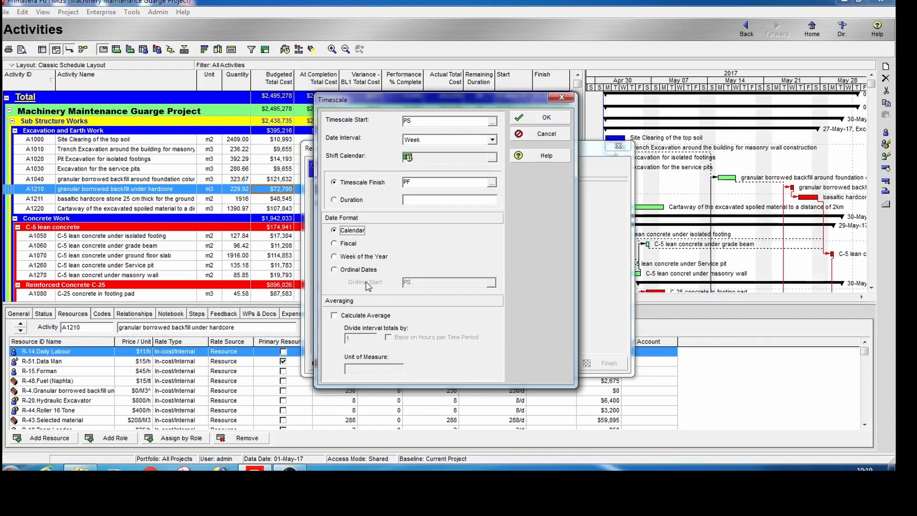
click(544, 118)
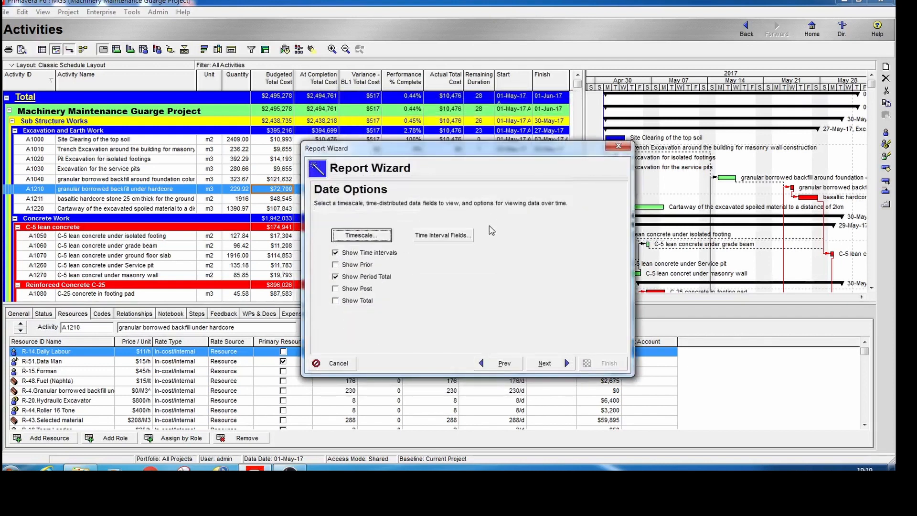
- Add Actual Units and Budgeted Units from the Time Interval units to the report's time interval fields
click(472, 234)
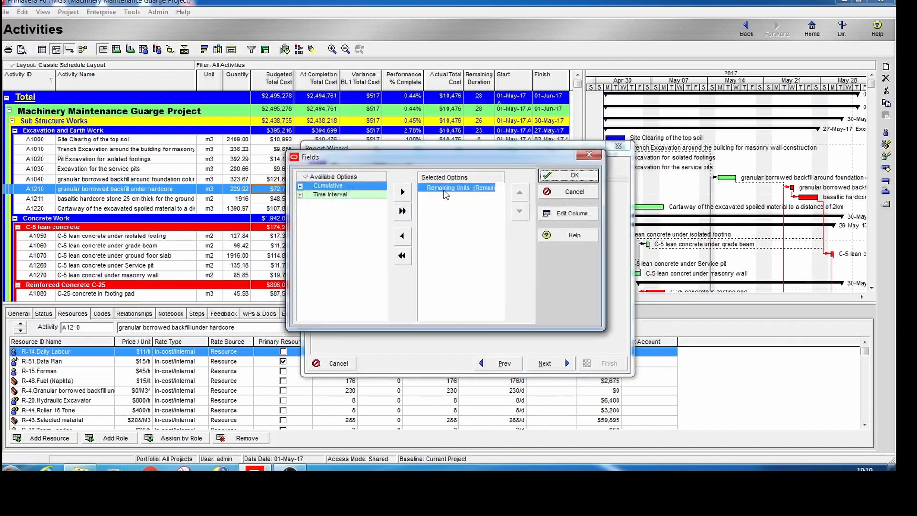
click(300, 196)
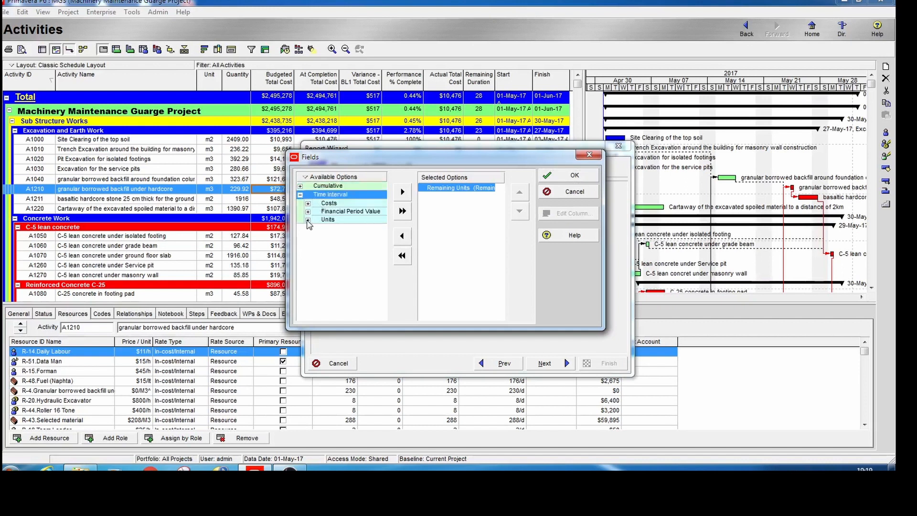
click(308, 221)
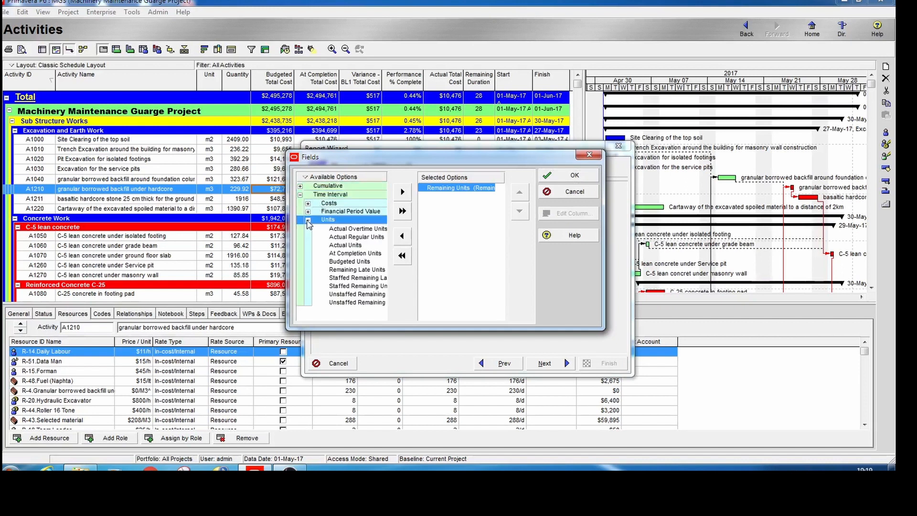
click(346, 245)
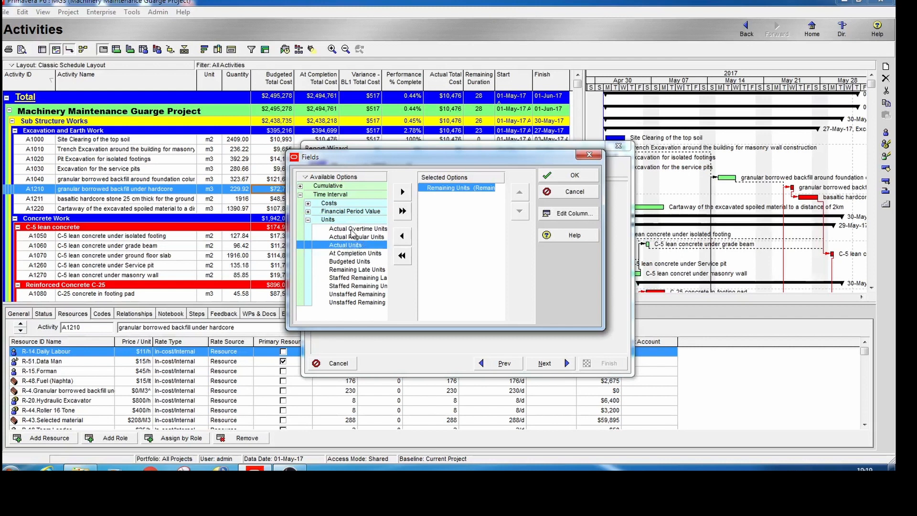
click(403, 192)
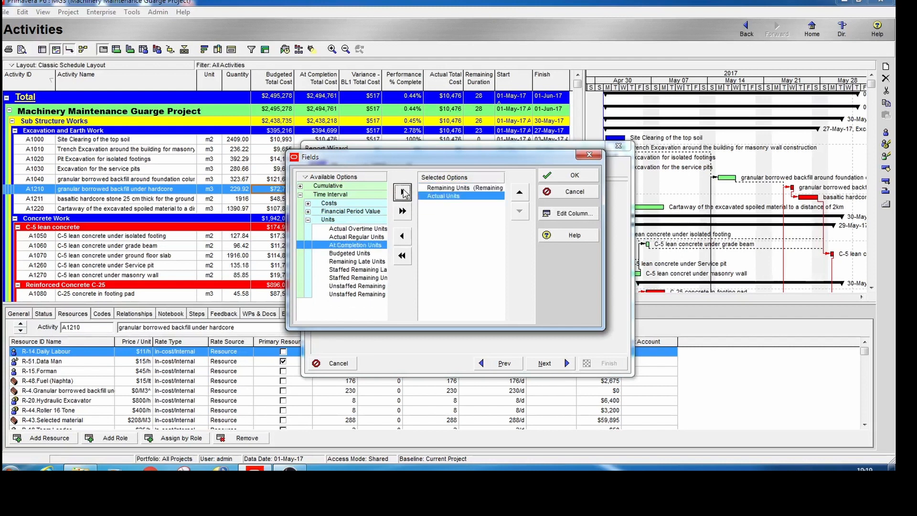
click(355, 254)
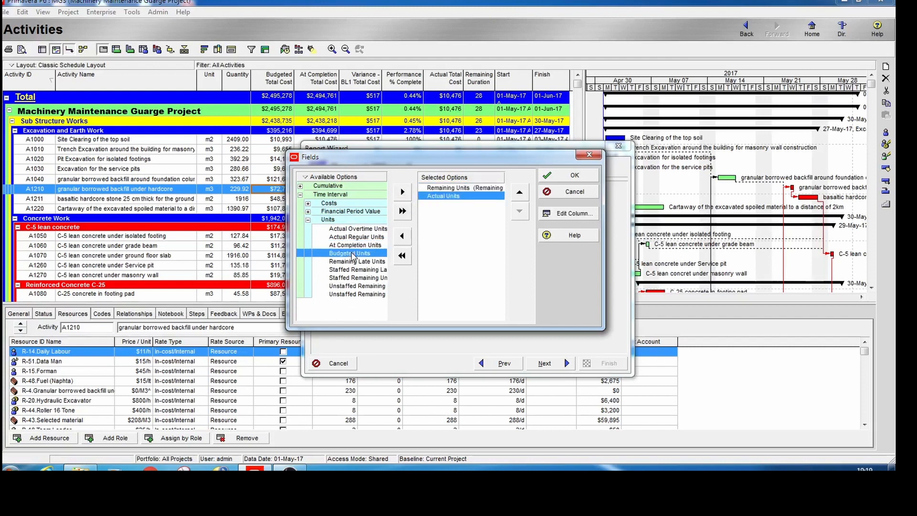
click(402, 192)
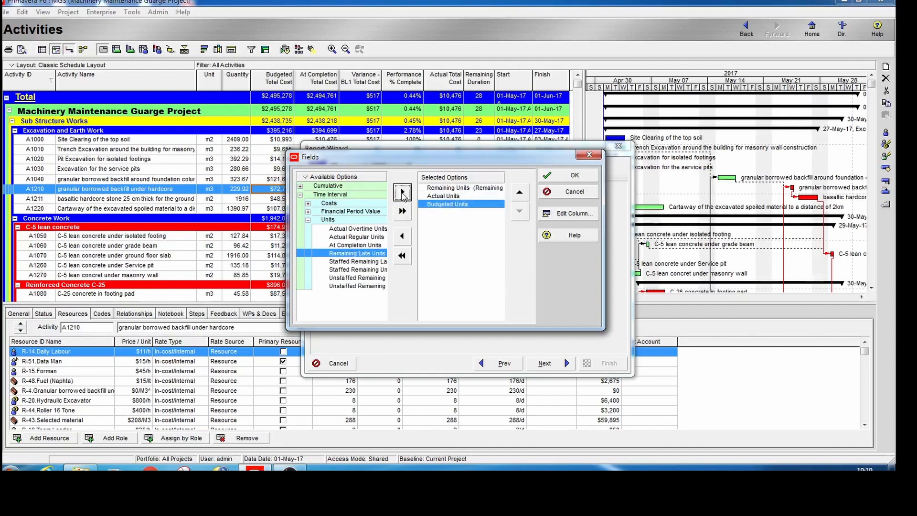
- Order the time interval fields as Budgeted Units, Actual Units and Remaining Units, and accept them
click(449, 197)
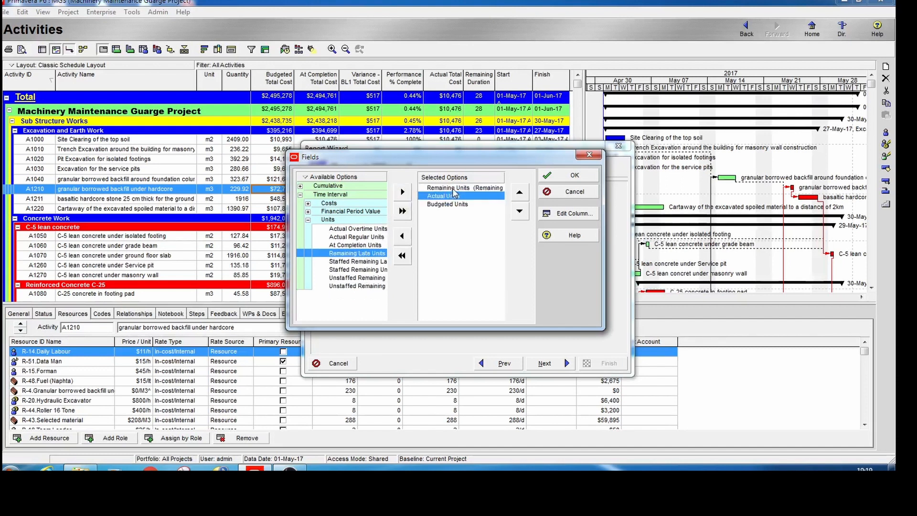
click(454, 188)
click(520, 212)
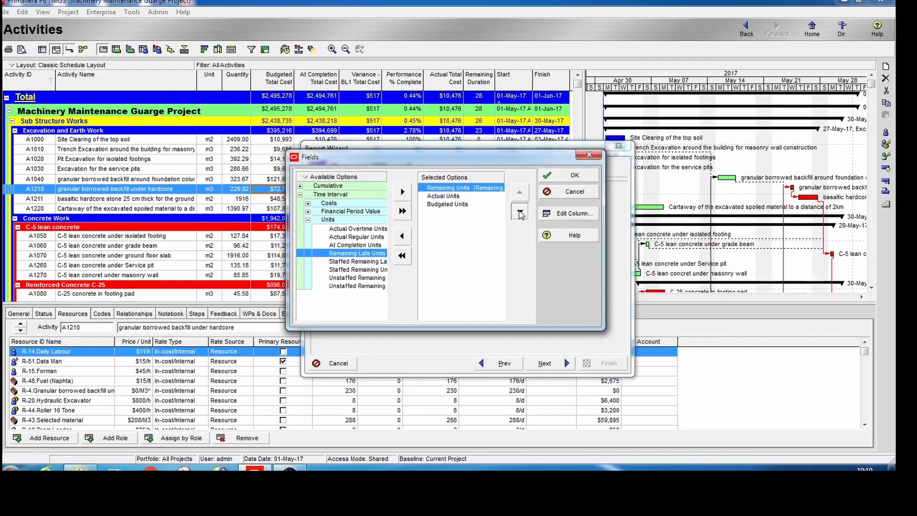
click(520, 212)
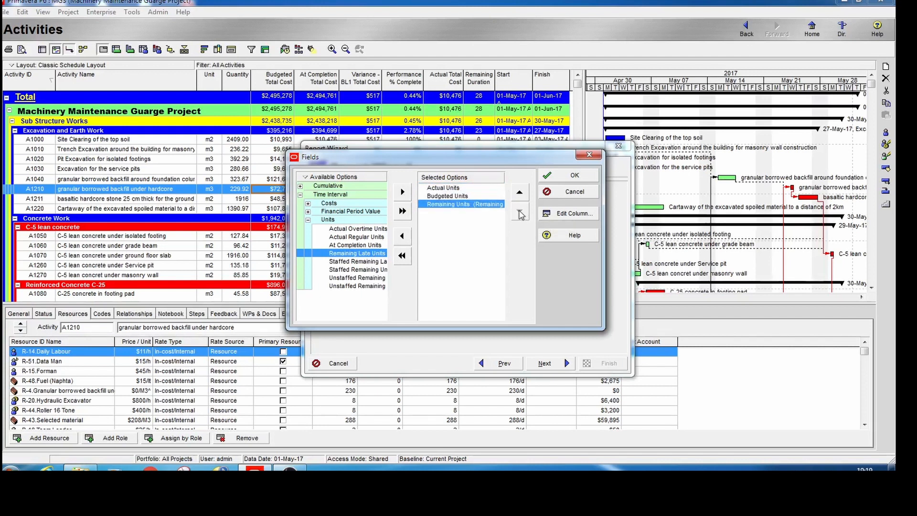
click(466, 196)
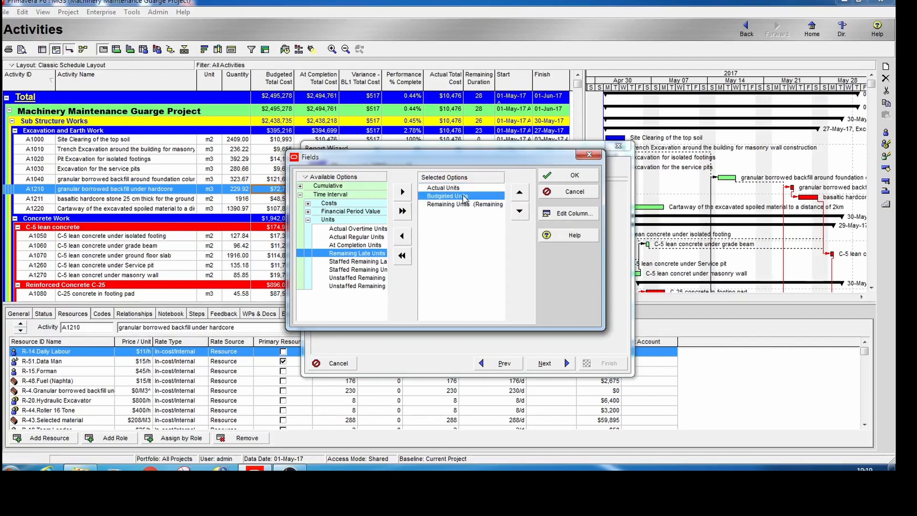
click(518, 193)
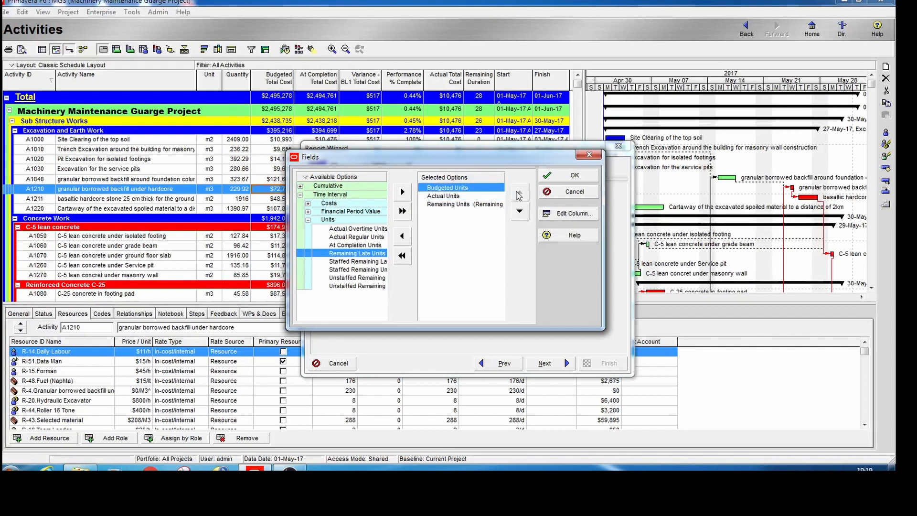
click(574, 176)
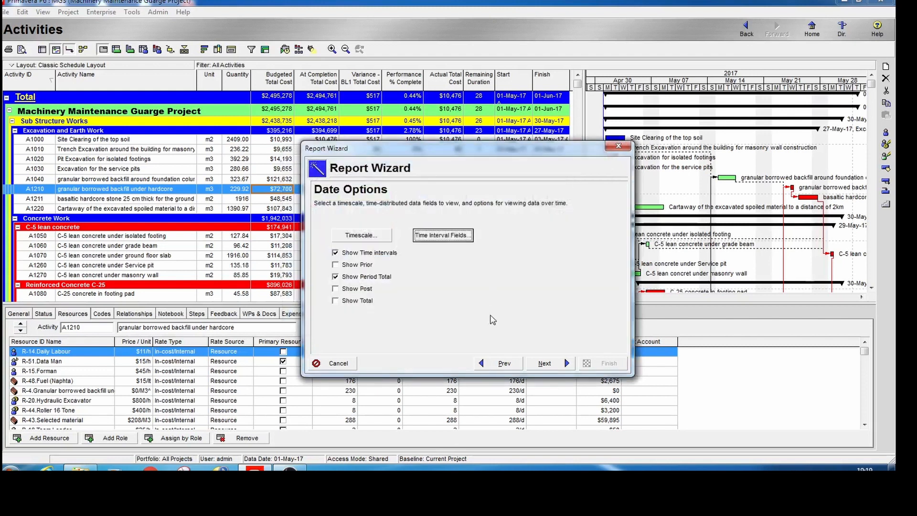
- Title the report "Activity Resource and Role Assignments for MSG project"
click(545, 364)
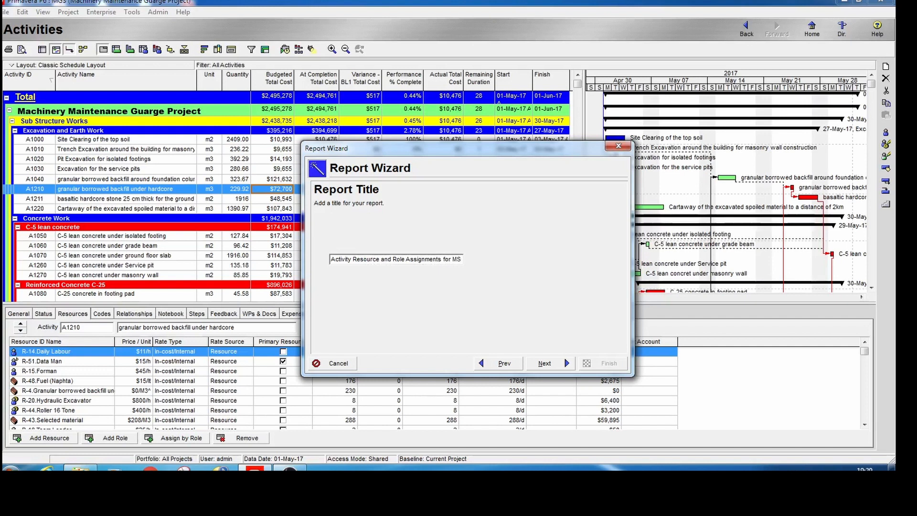
text(G pro)
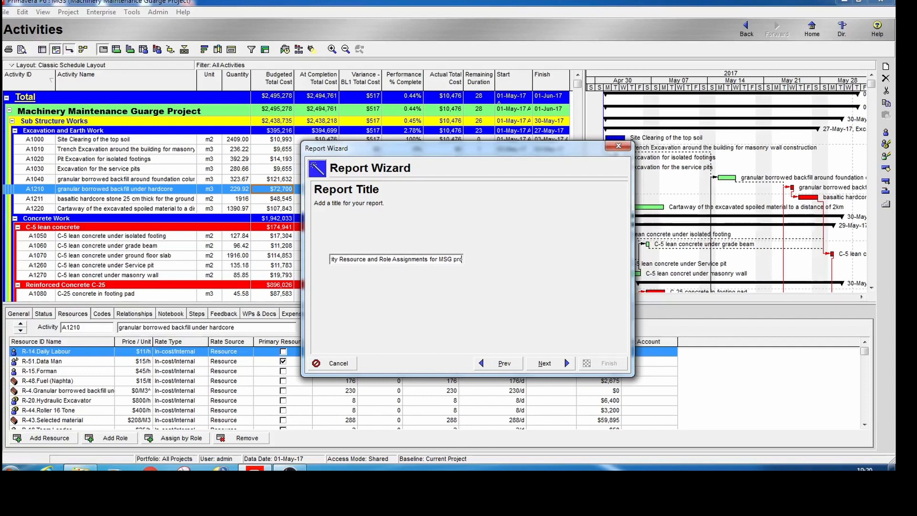
text(jec)
key(BackSpace)
key(BackSpace)
text(ject)
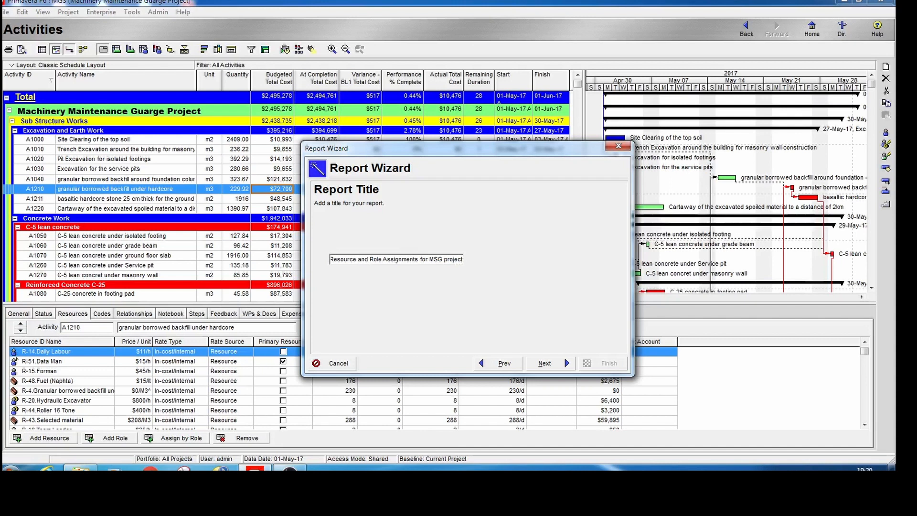
- Generate the report and run it to Print Preview
click(544, 363)
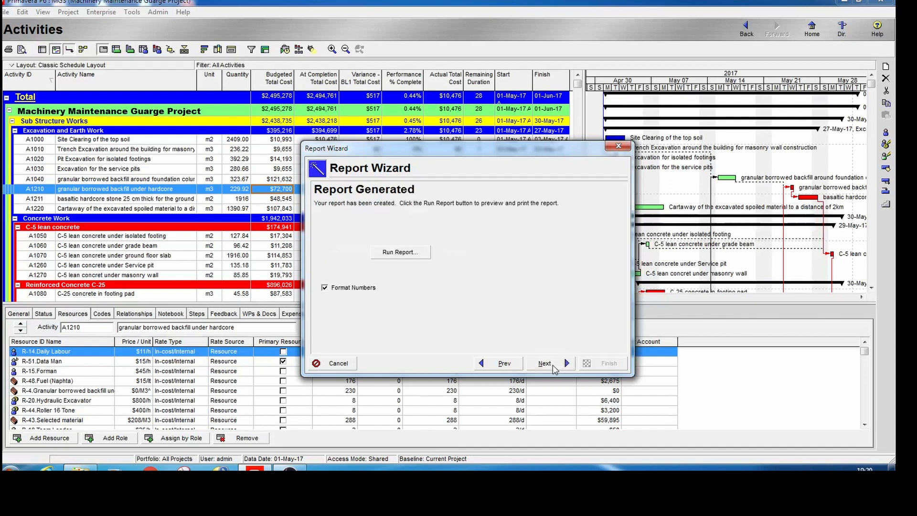
click(403, 252)
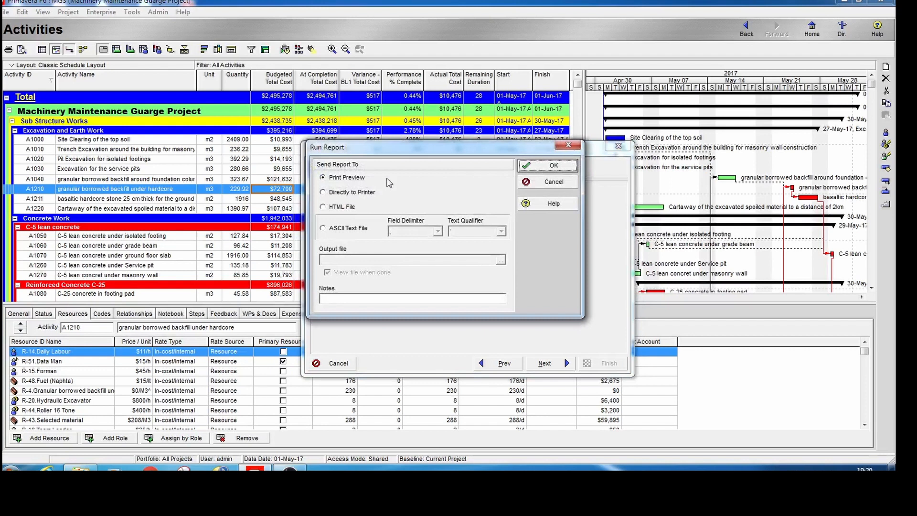
click(542, 170)
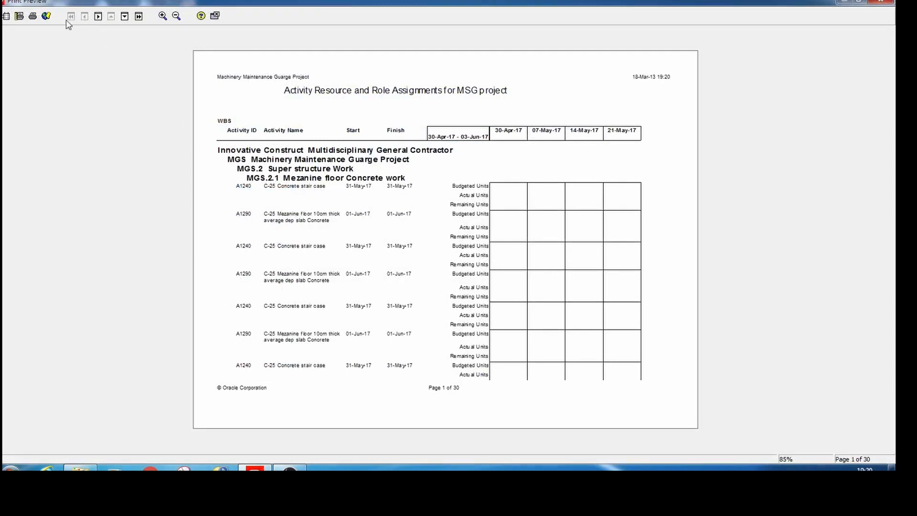
- Adjust the report's page scaling to 85% of normal size and accept the page setup
click(16, 18)
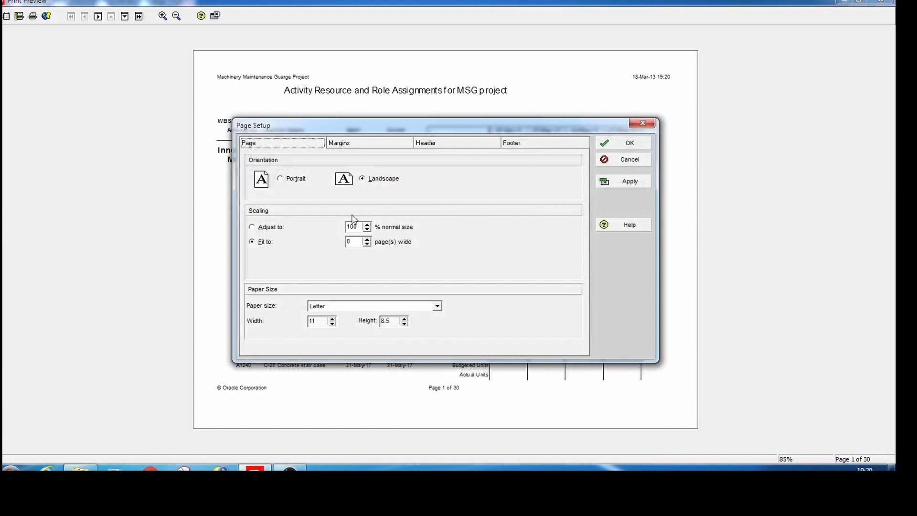
drag(360, 226, 331, 227)
text(85)
click(624, 182)
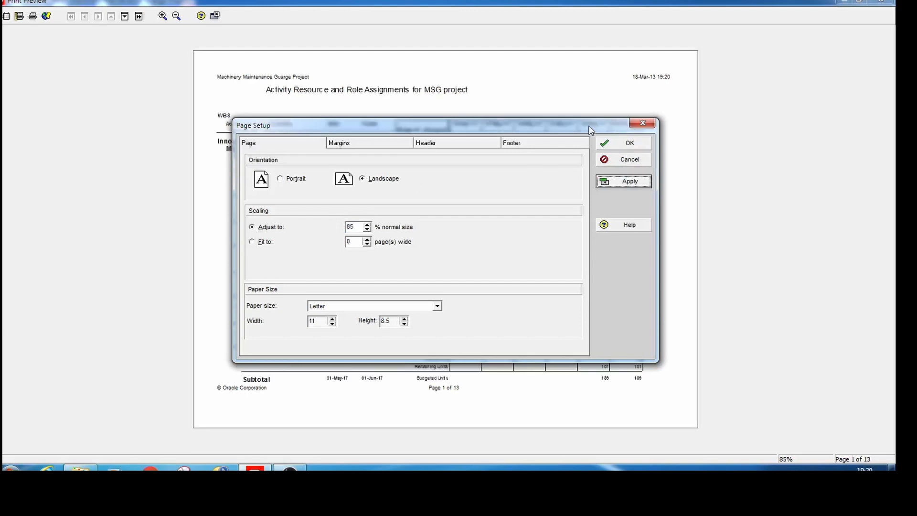
drag(591, 130, 446, 170)
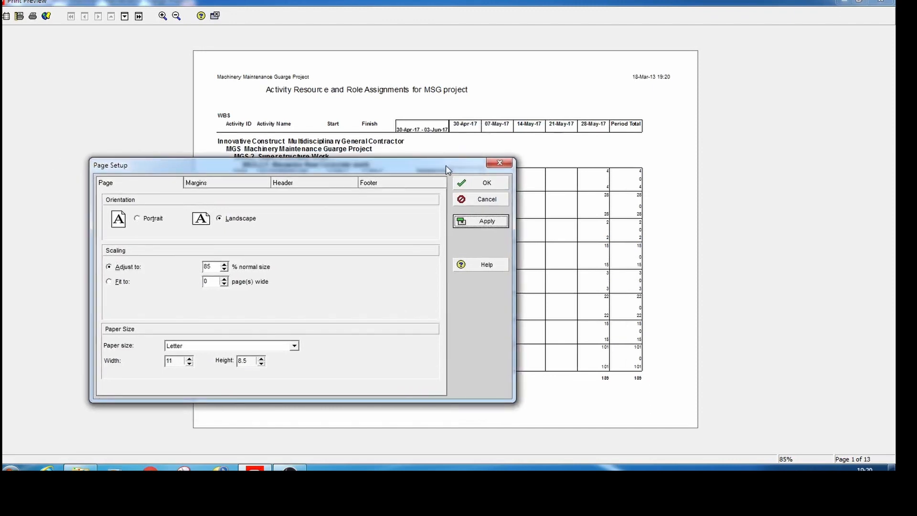
click(486, 185)
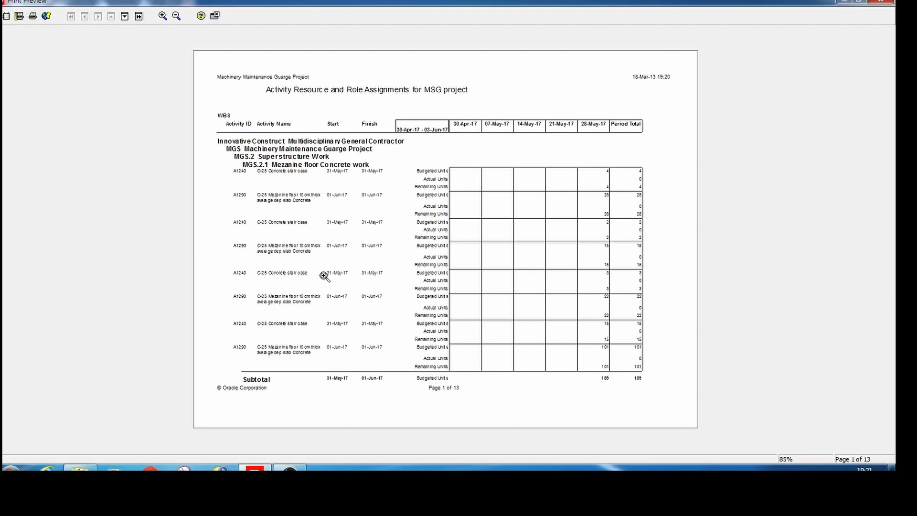
- Review the previewed report's weekly budgeted, actual and remaining units by WBS through page 5, enlarging the pages enough to read the figures
click(125, 16)
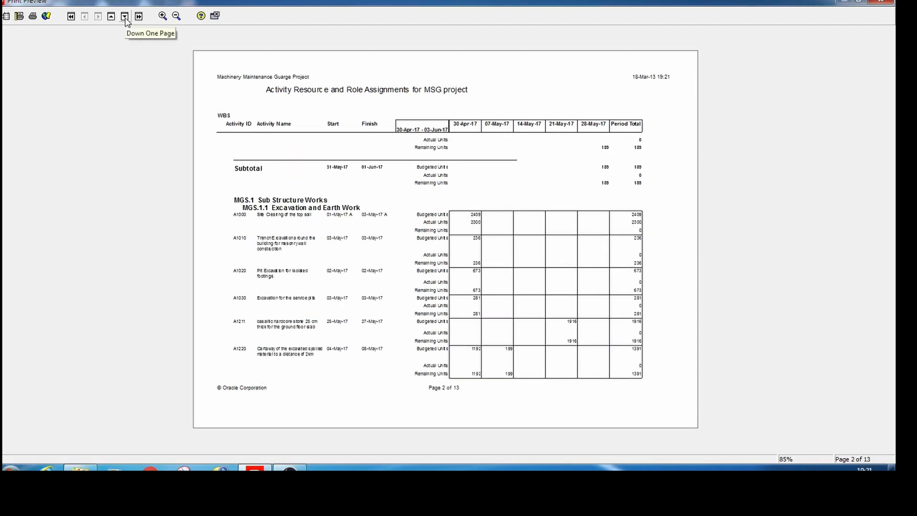
click(124, 16)
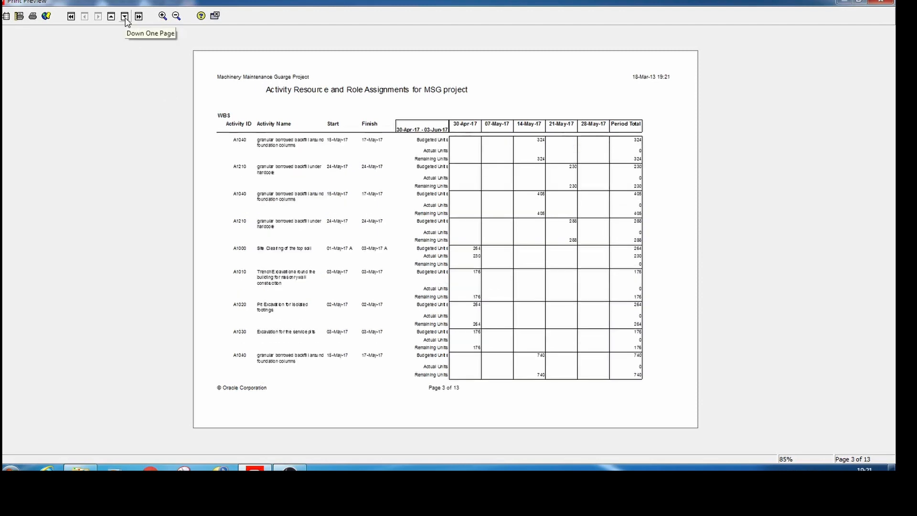
click(124, 16)
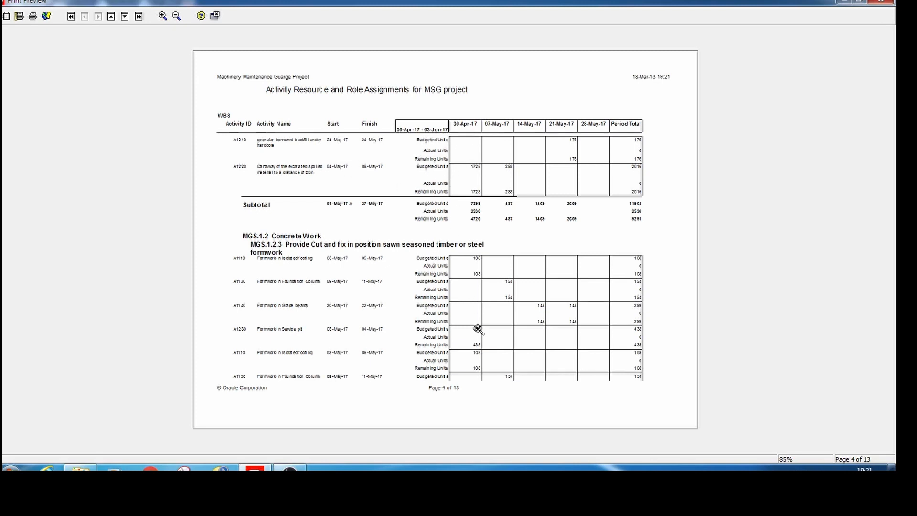
click(162, 16)
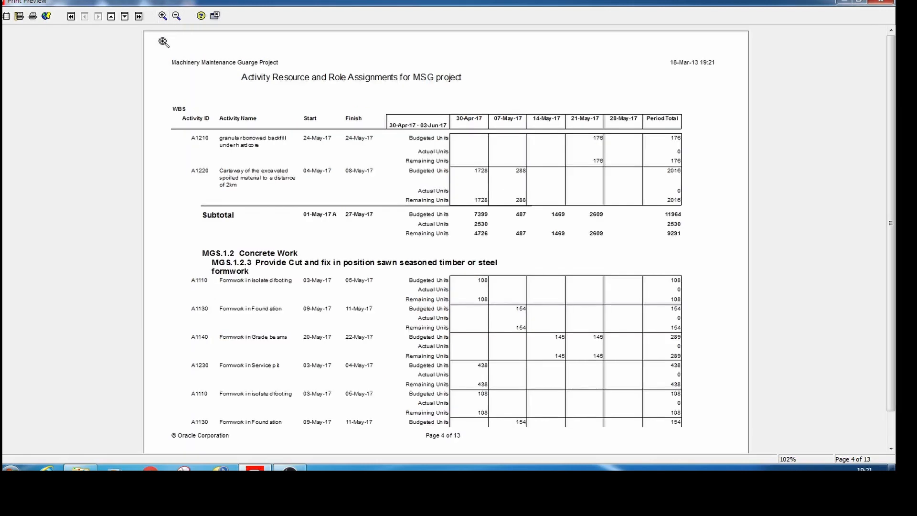
click(162, 16)
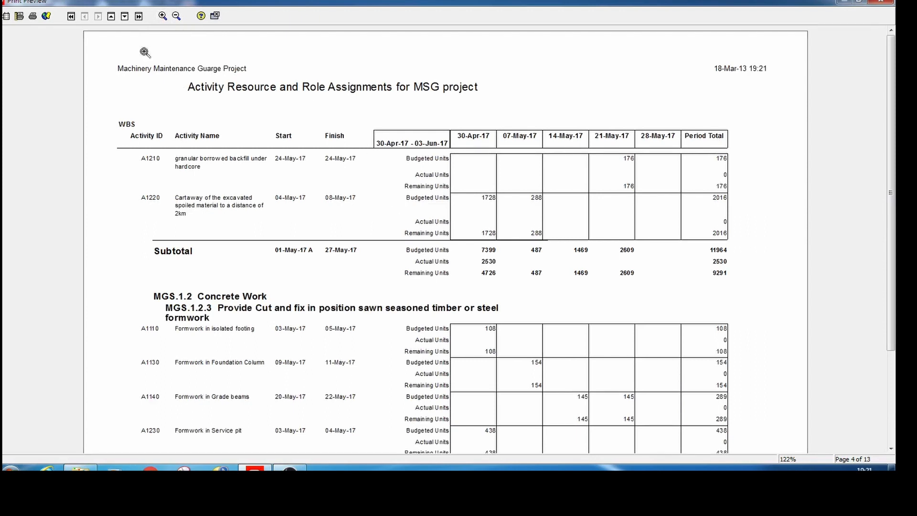
click(125, 17)
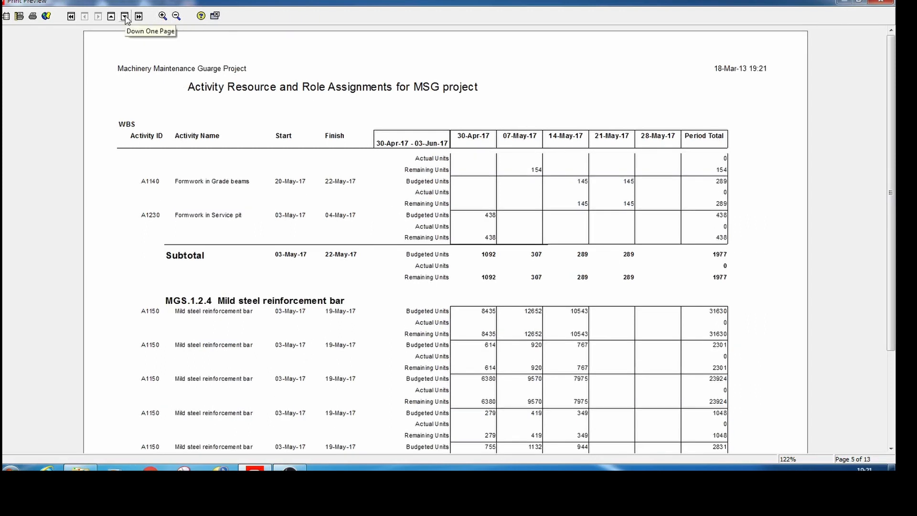